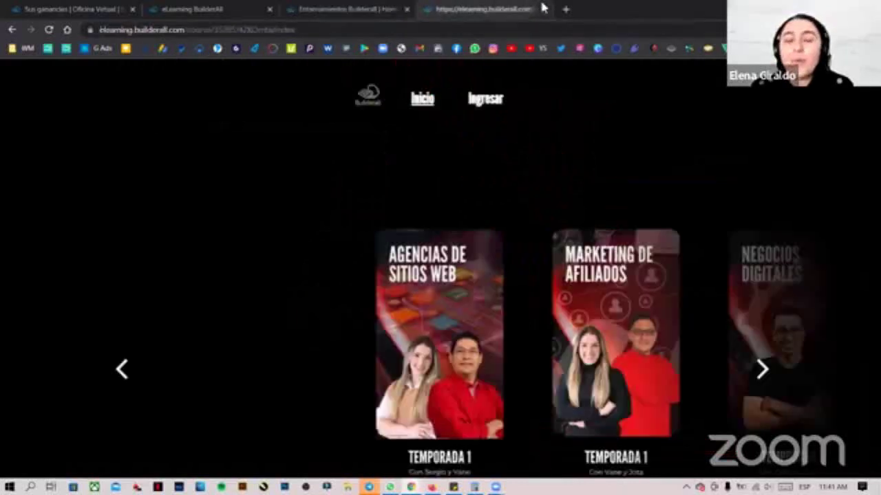
Close the course preview page and dismiss the Insertar su curso dialog in the eLearning course list
click(543, 9)
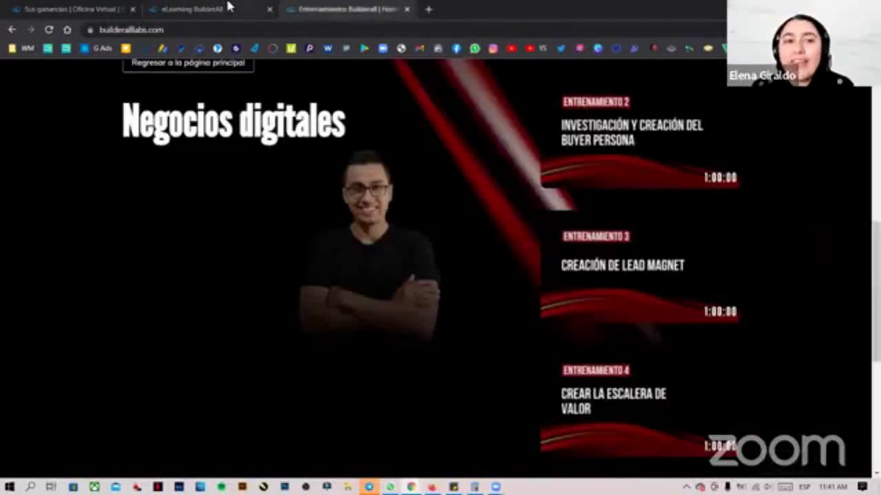
click(229, 12)
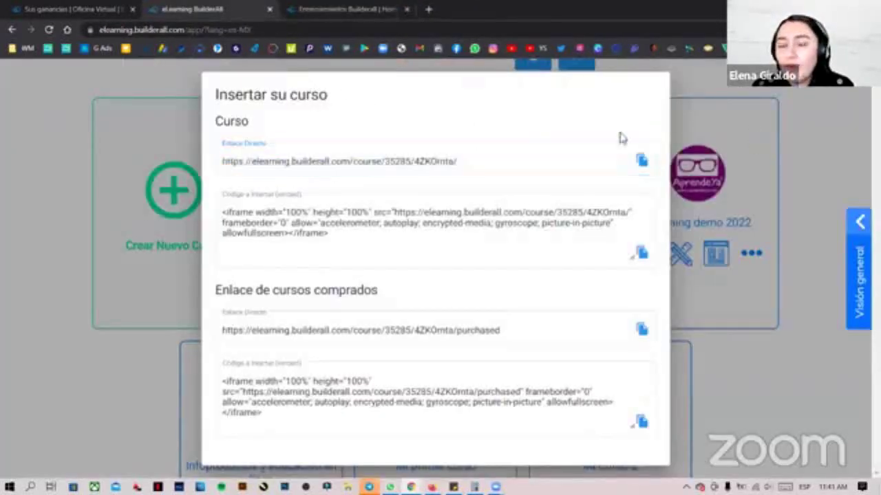
key(Escape)
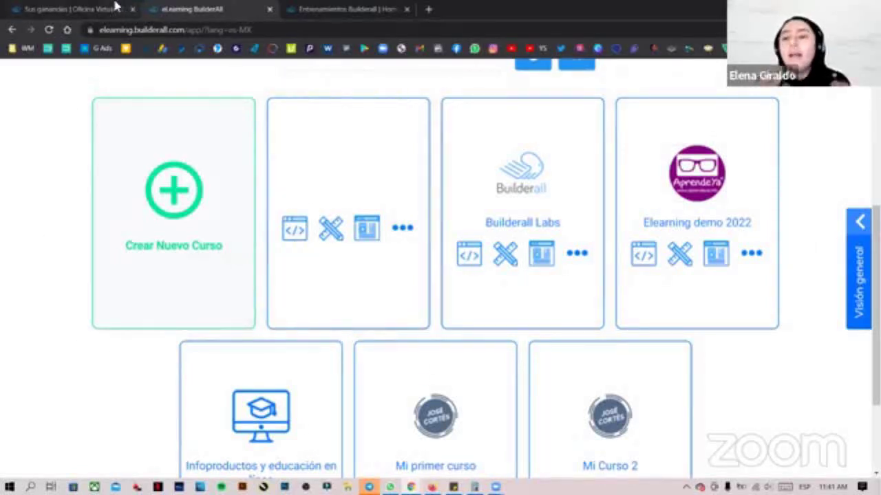
Open Cheetah Website Builder from the Builderall office applications and collapse its Overview pane
key(ctrl+shift+Tab)
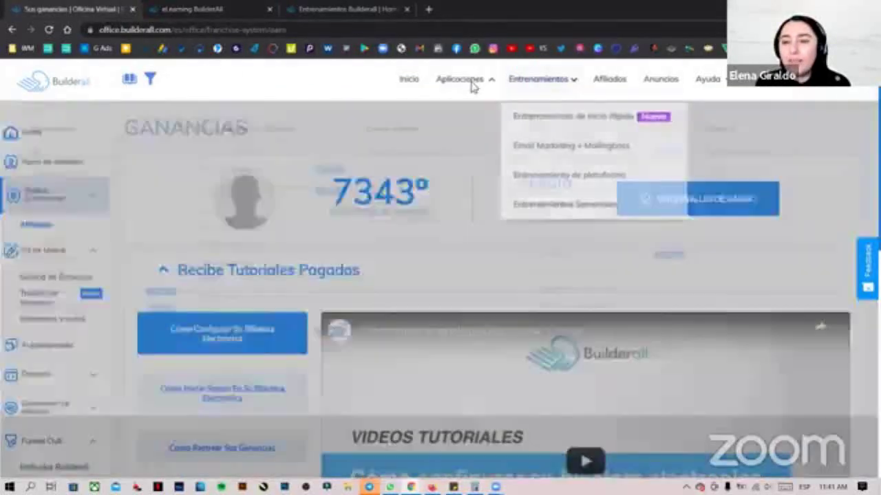
mouse_move(470, 81)
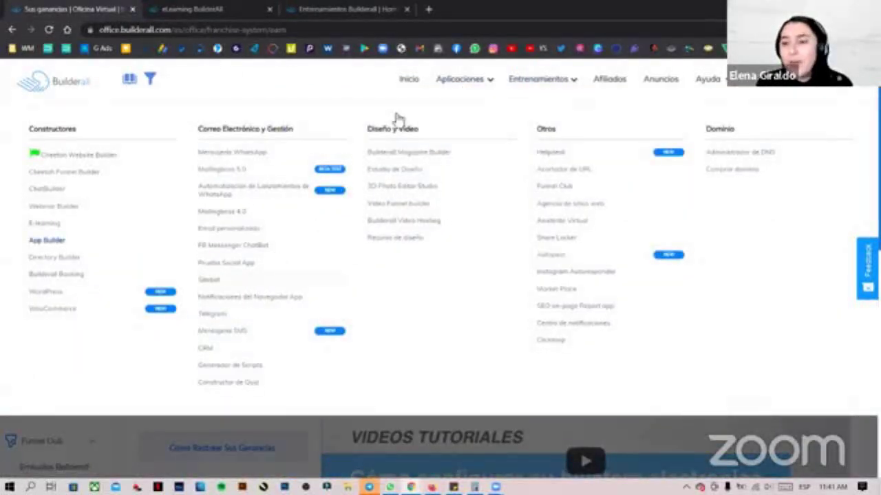
click(78, 155)
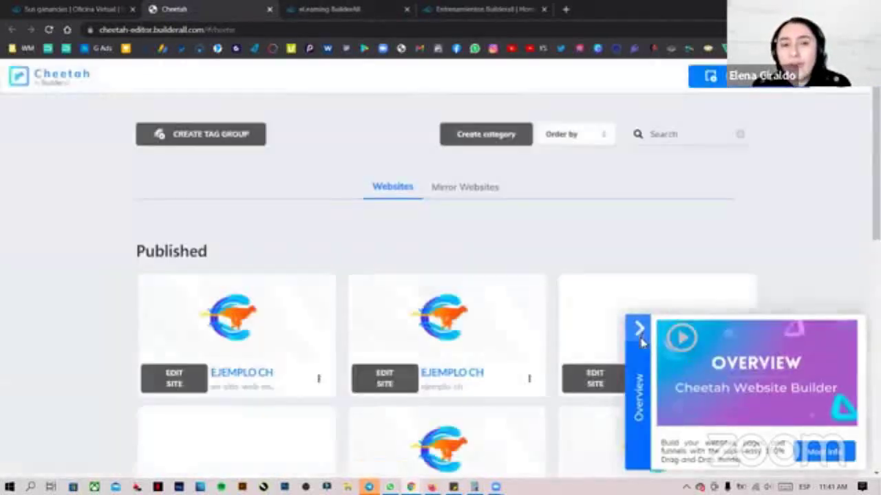
click(640, 331)
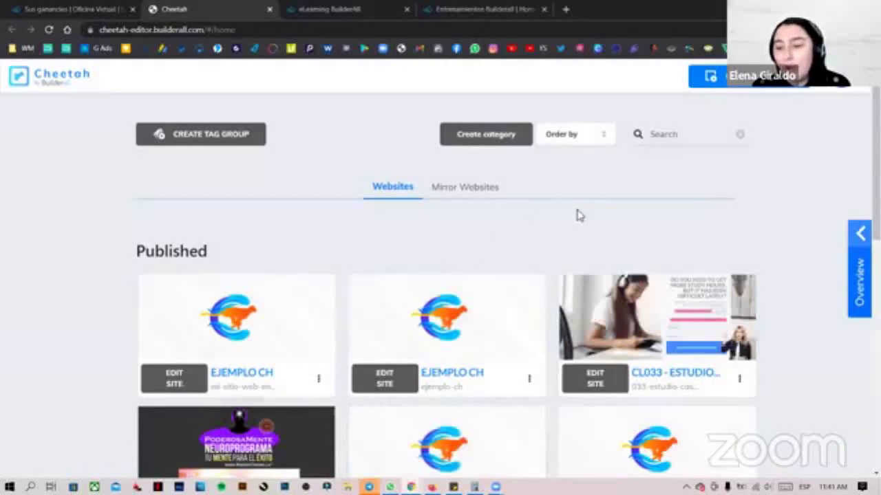
Look through the published Cheetah websites and briefly check the eLearning course list
scroll(550, 207, down, 1)
scroll(405, 182, down, 1)
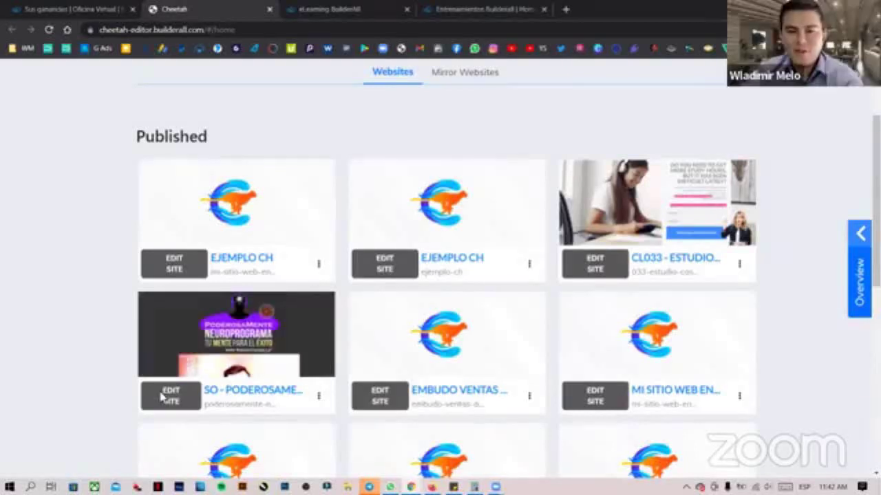
click(354, 6)
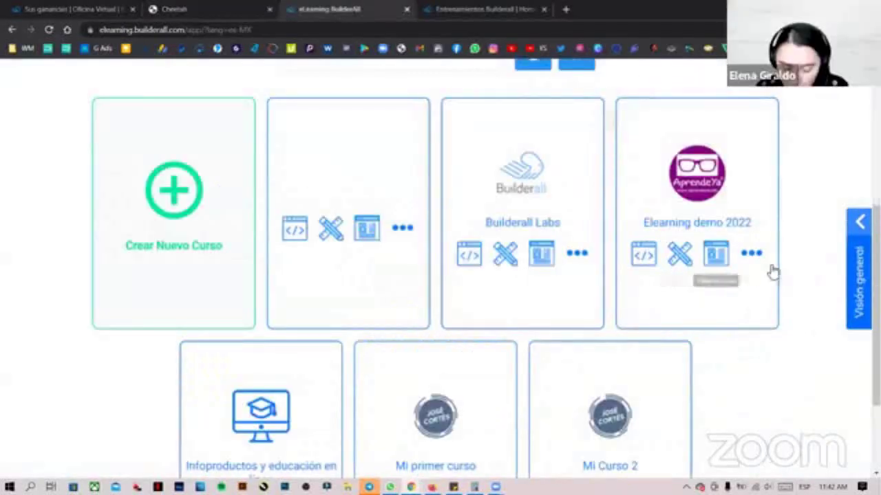
scroll(800, 250, up, 5)
scroll(802, 246, down, 3)
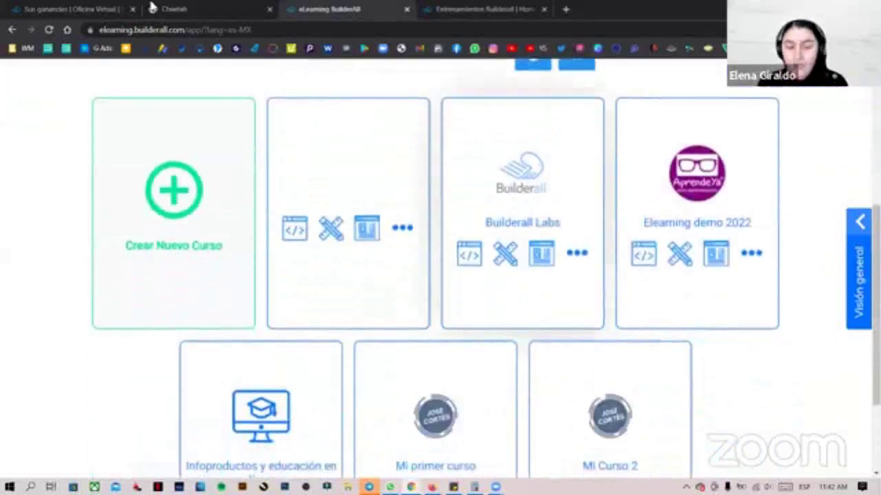
click(219, 8)
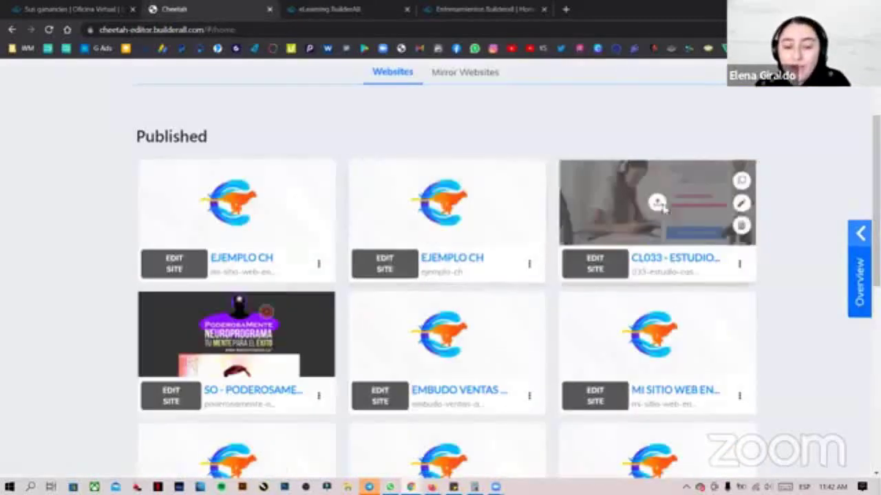
scroll(777, 193, down, 1)
scroll(777, 193, down, 5)
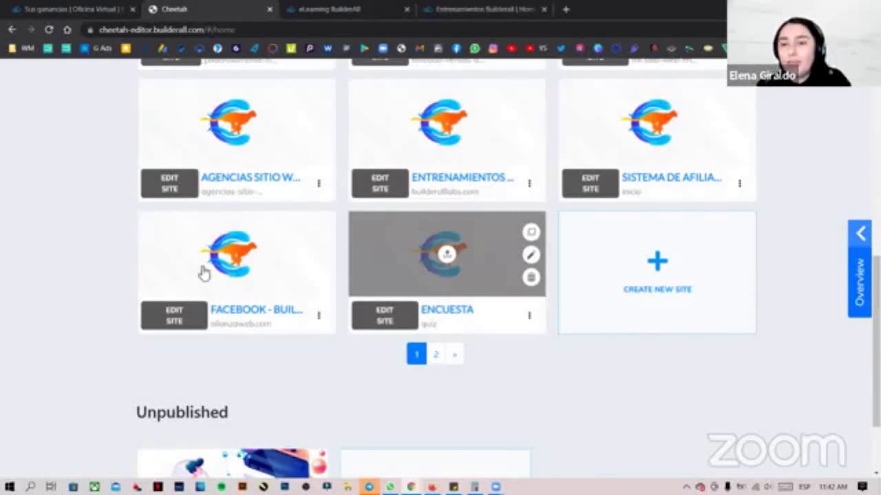
scroll(230, 402, up, 3)
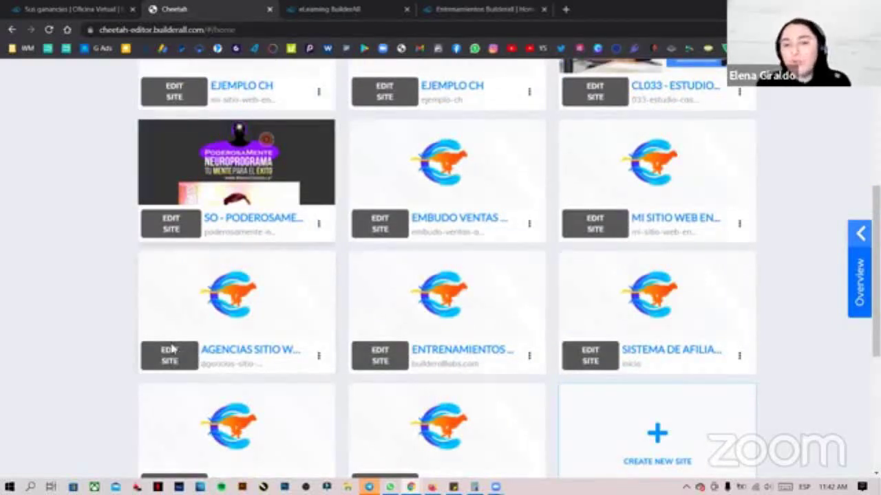
scroll(804, 273, up, 2)
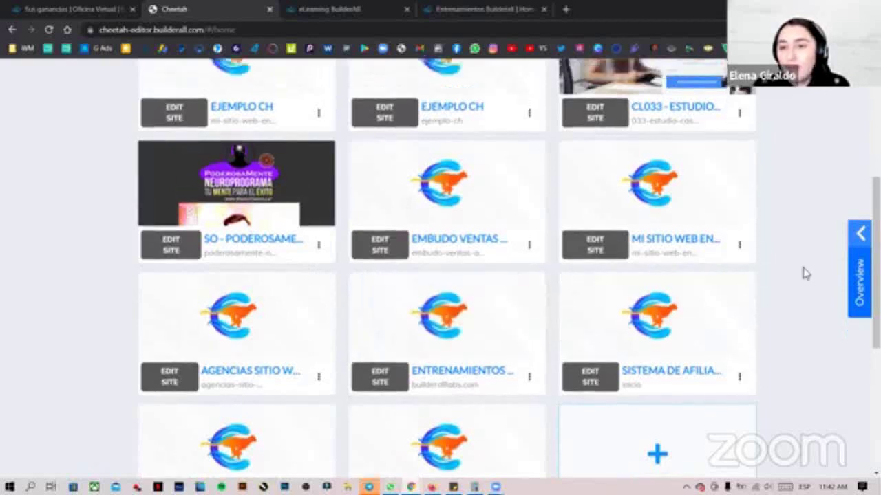
scroll(805, 273, up, 3)
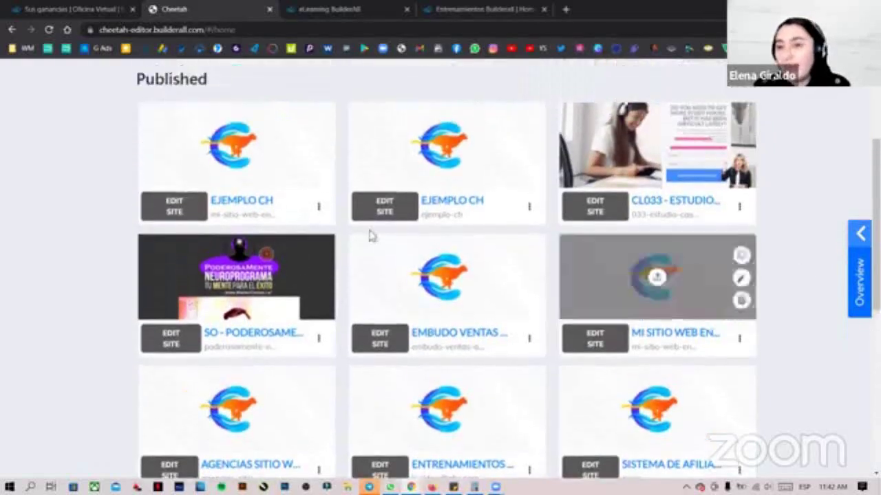
View the live website of the first EJEMPLO CH site, close it, and check the second EJEMPLO CH site's options
click(319, 206)
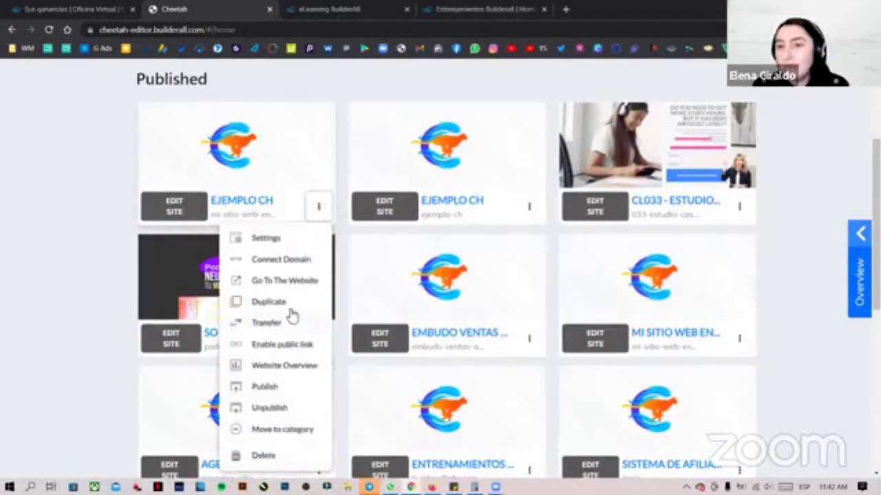
click(285, 281)
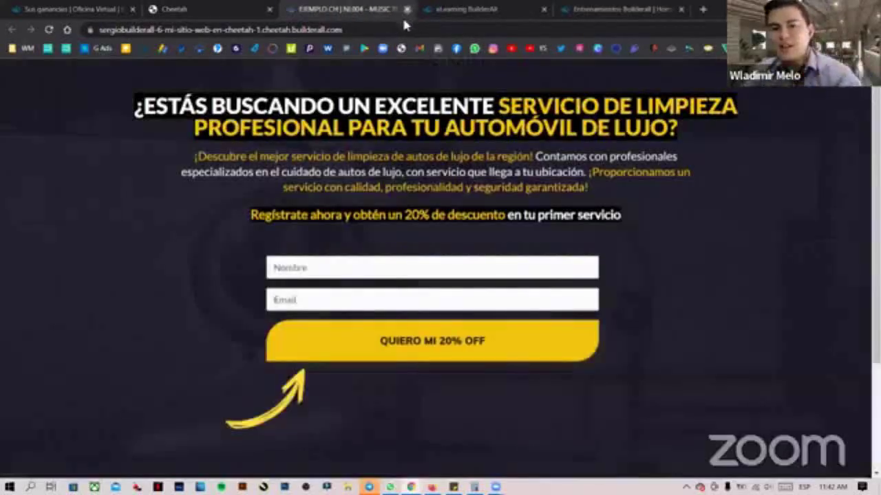
click(406, 10)
click(529, 207)
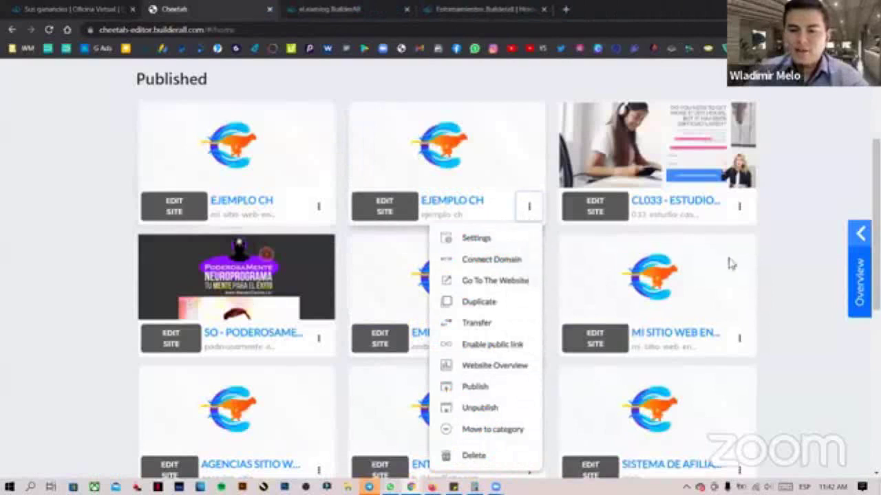
click(824, 227)
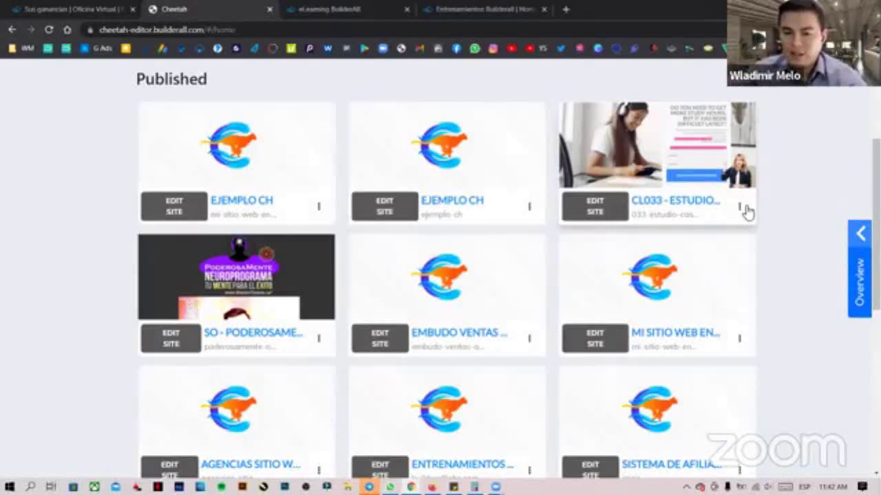
View the live website of the EMBUDO VENTAS site and close it
click(529, 339)
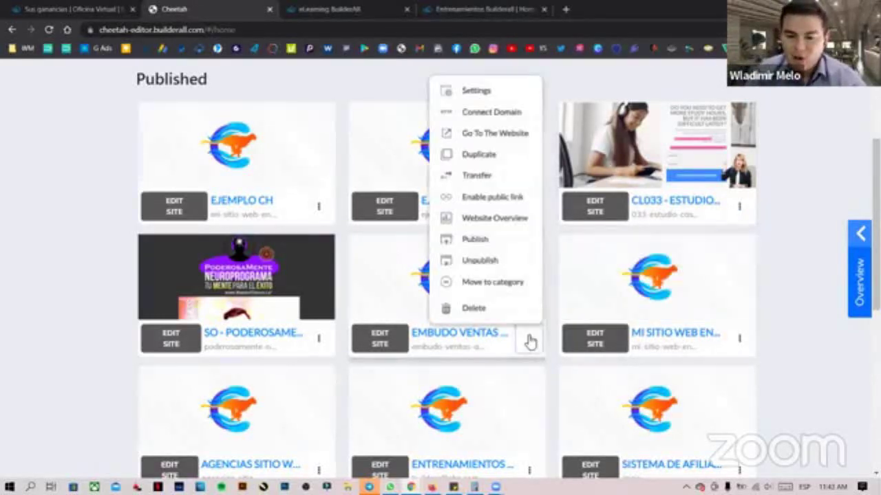
click(500, 135)
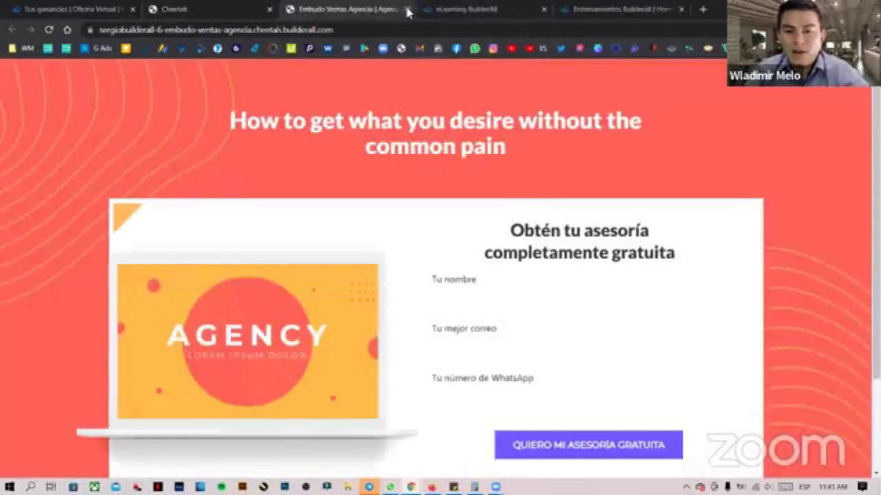
click(408, 11)
Examine page 2 of the published sites and the unpublished sites, and return to page 1
scroll(813, 240, down, 2)
scroll(813, 240, down, 1)
scroll(796, 295, down, 1)
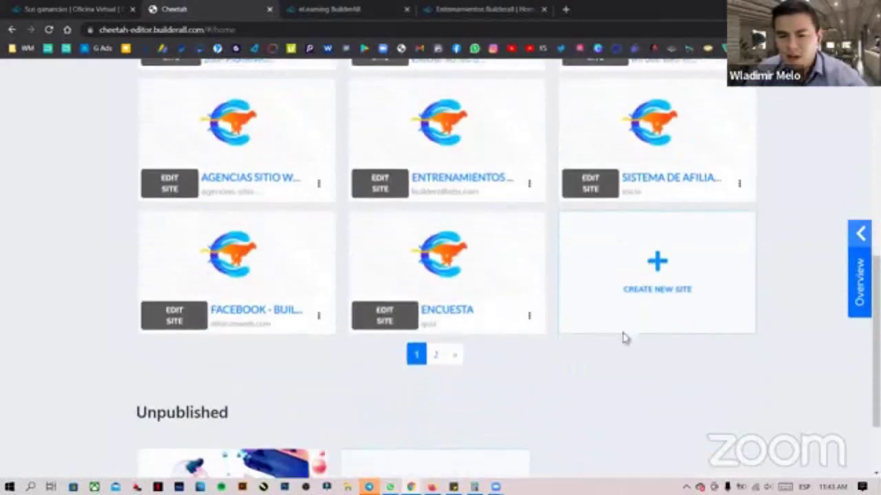
click(436, 356)
scroll(581, 293, up, 1)
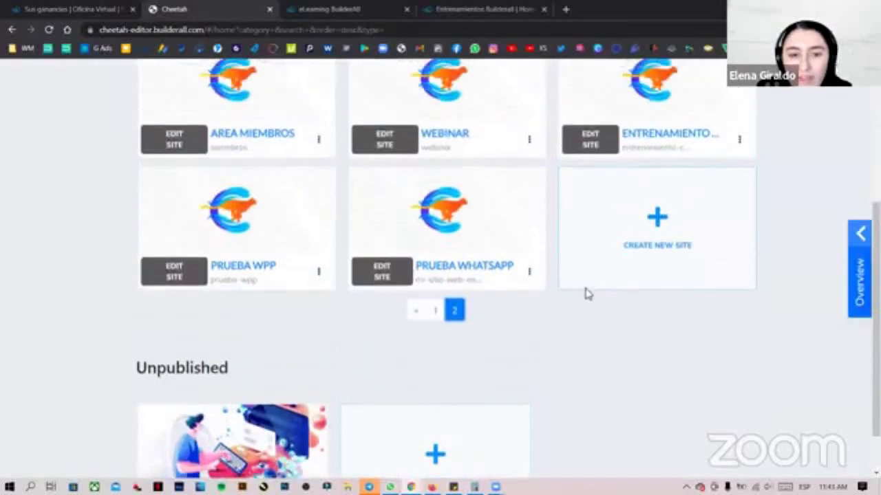
scroll(588, 295, down, 1)
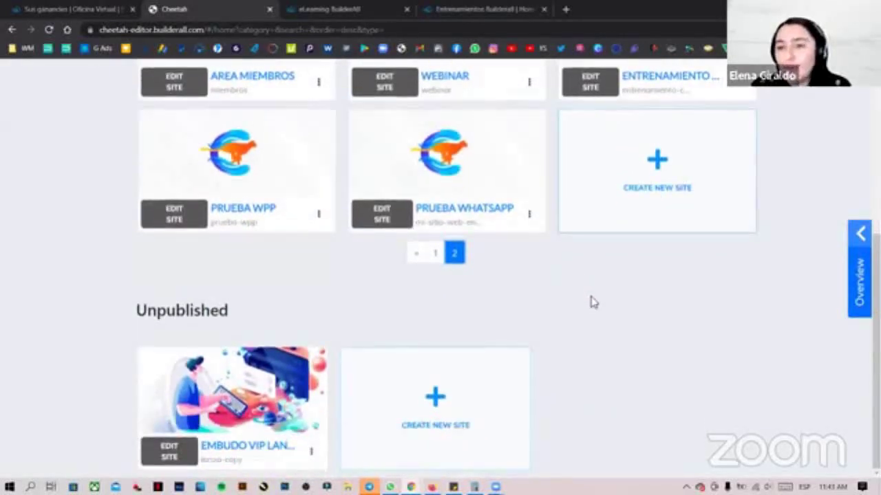
scroll(467, 310, up, 5)
scroll(447, 330, down, 5)
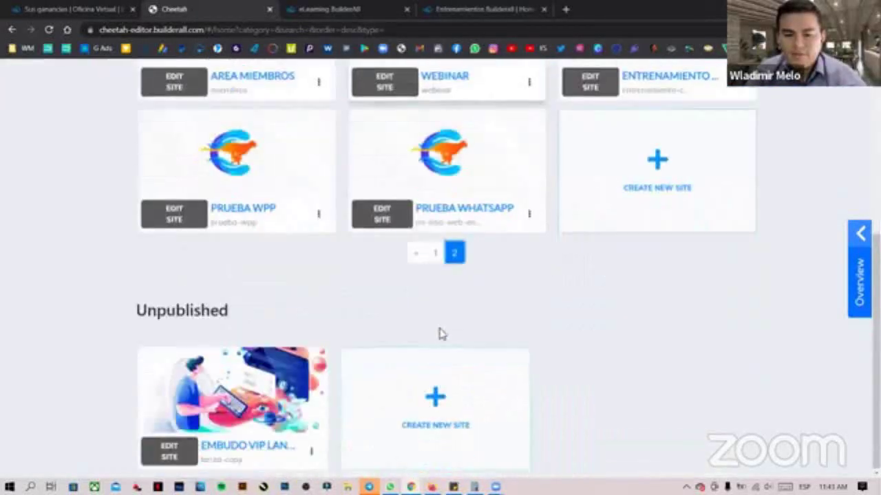
click(434, 256)
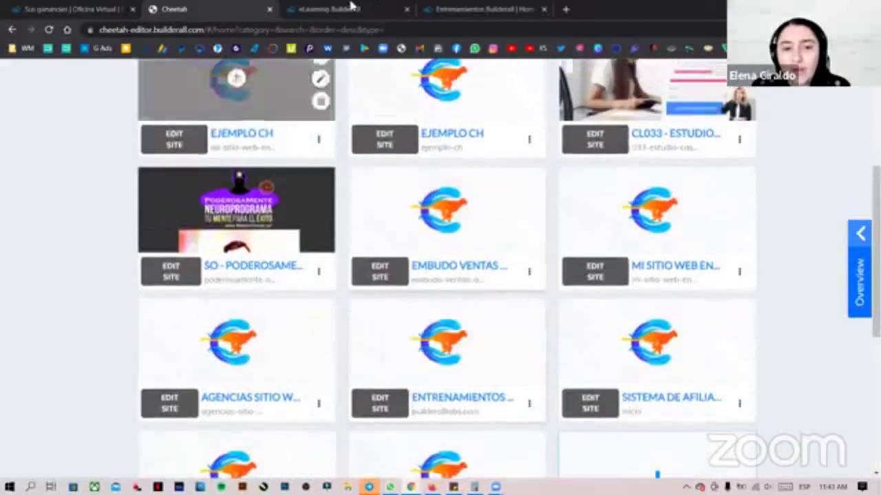
Return to the eLearning course list and open the unnamed course for editing
click(371, 7)
click(479, 8)
click(371, 8)
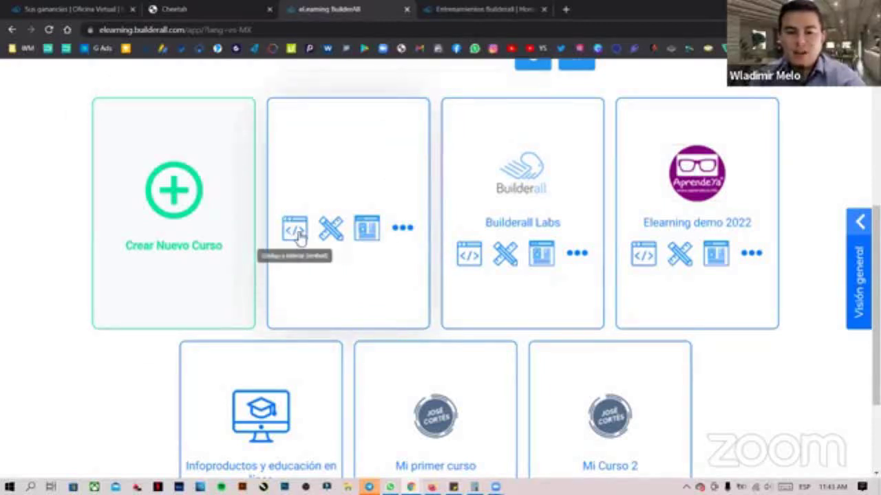
click(332, 233)
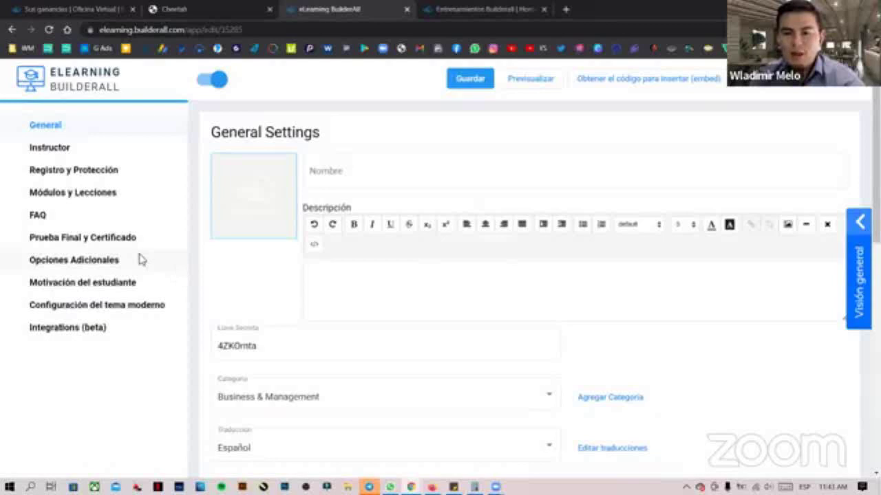
Enable Cerrar Registros under Integration Settings in the course's Registro y Protección section
click(88, 176)
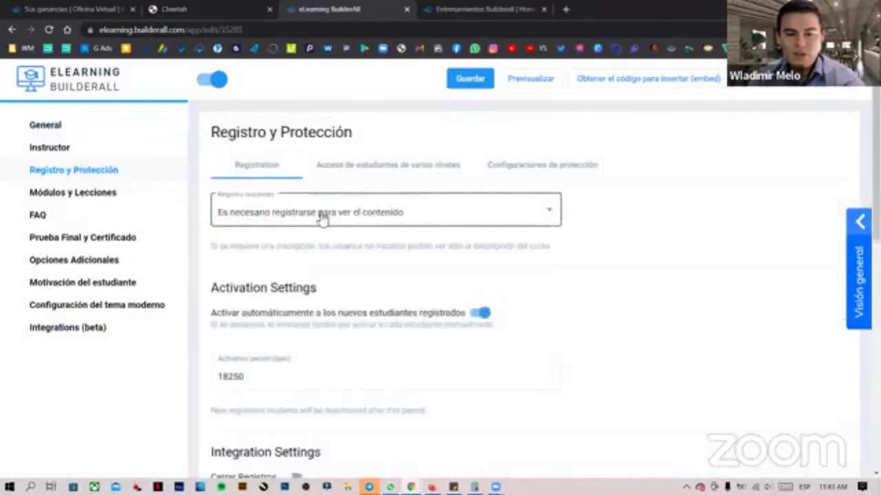
scroll(468, 241, down, 2)
scroll(440, 244, down, 3)
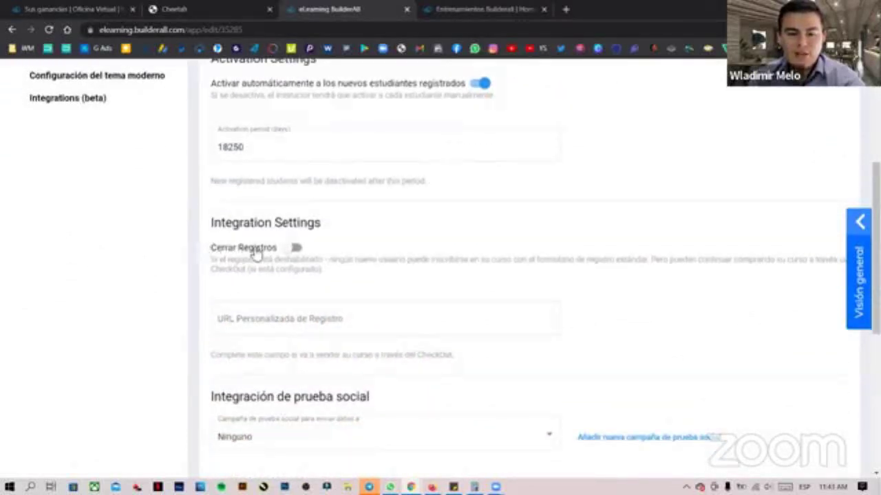
drag(210, 259, 269, 260)
click(319, 275)
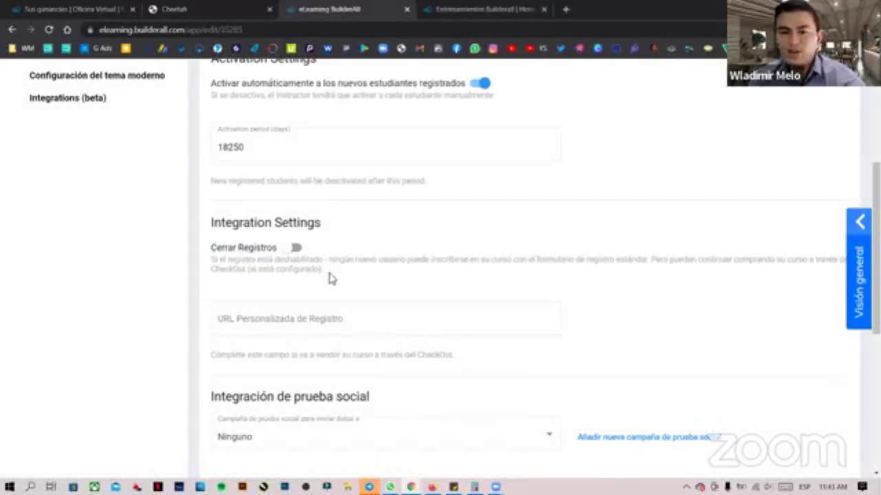
click(293, 249)
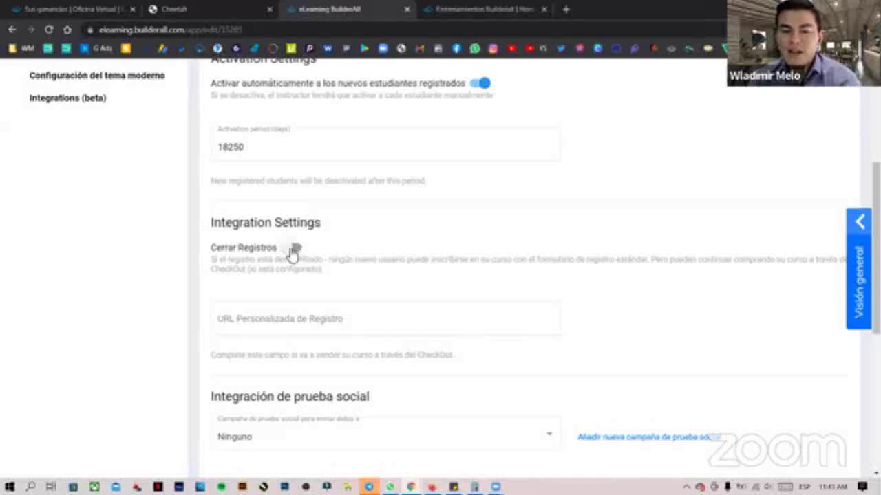
Open appsbuilder.online in a new browser tab and follow its INICIAR SESIÓN APPSBUILDER link to reach the members page and order page
scroll(300, 265, down, 1)
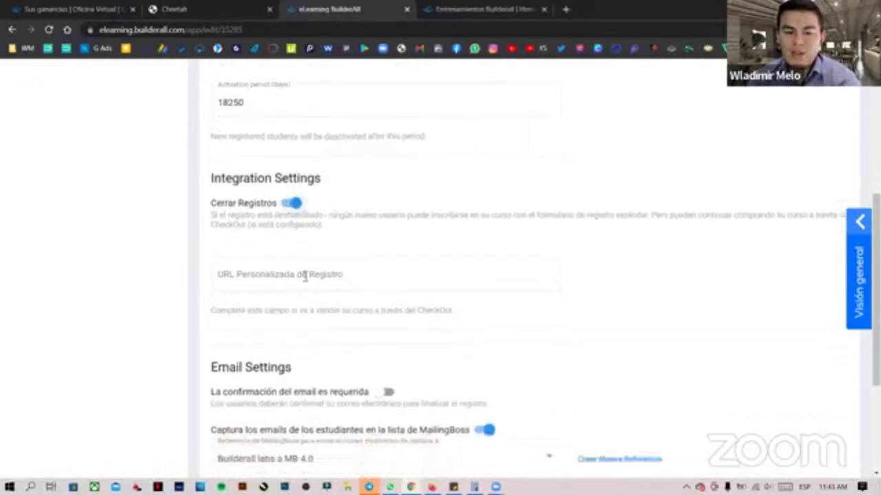
click(340, 265)
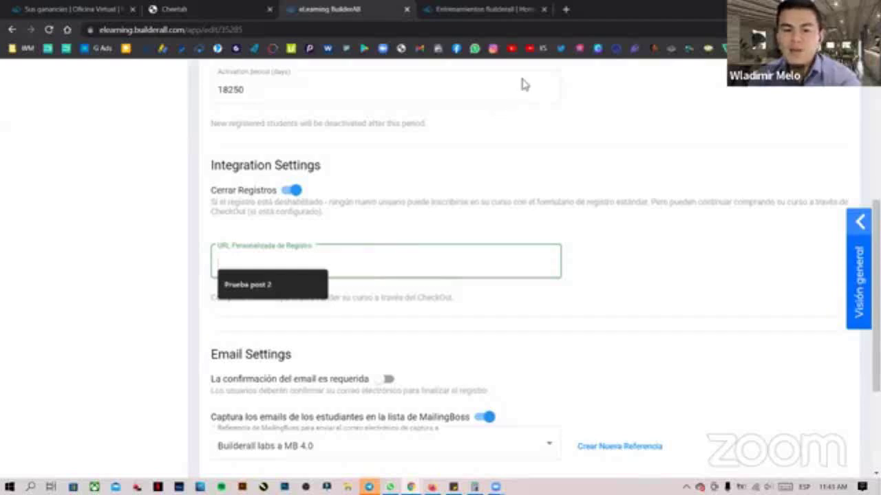
click(383, 260)
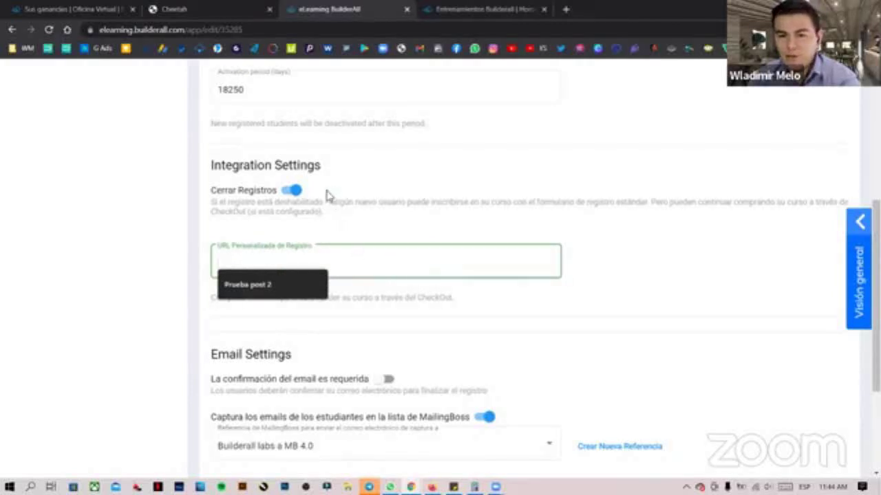
click(566, 9)
text(ap)
key(Return)
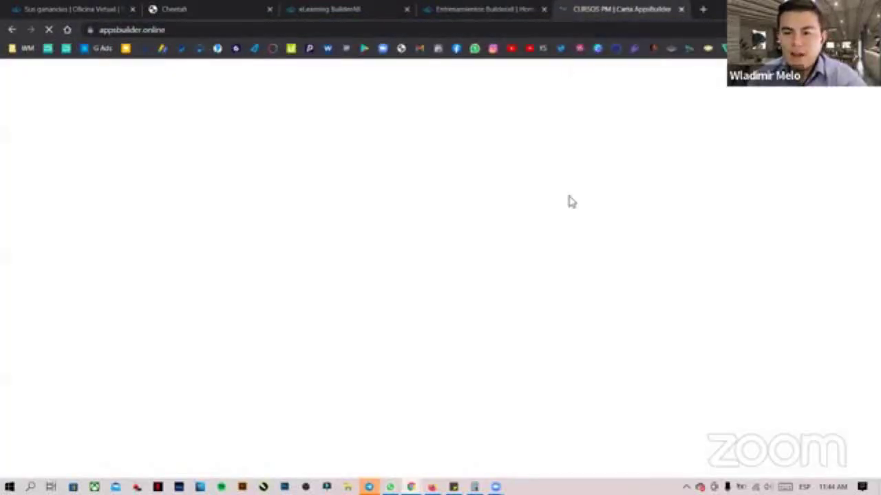
scroll(571, 206, down, 10)
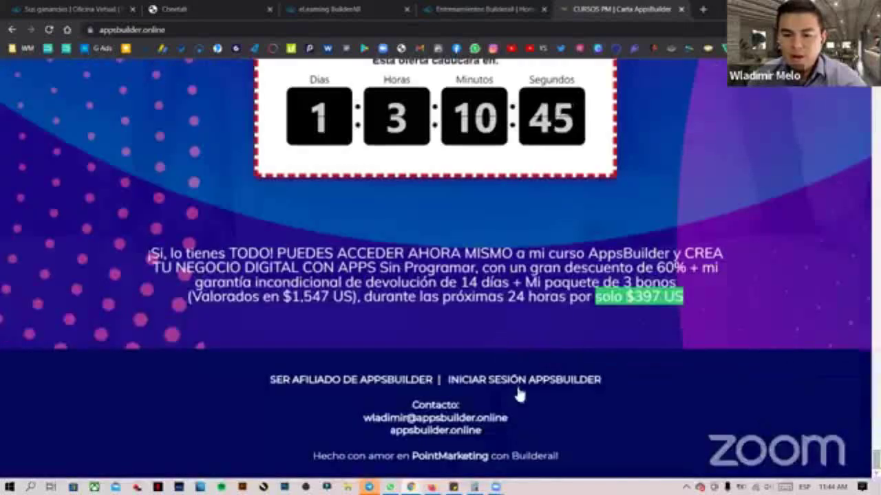
click(519, 389)
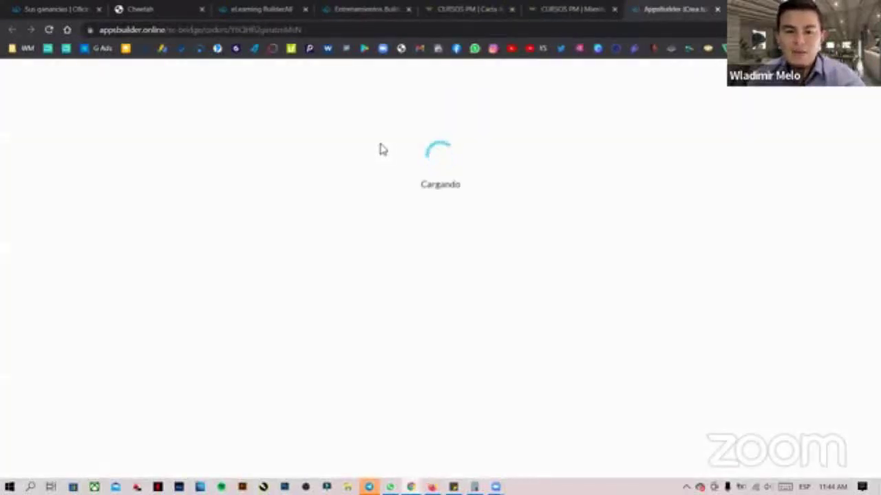
Copy the address of the AppsBuilder order page and enter it as the course's URL Personalizada de Registro
drag(303, 30, 86, 43)
click(288, 7)
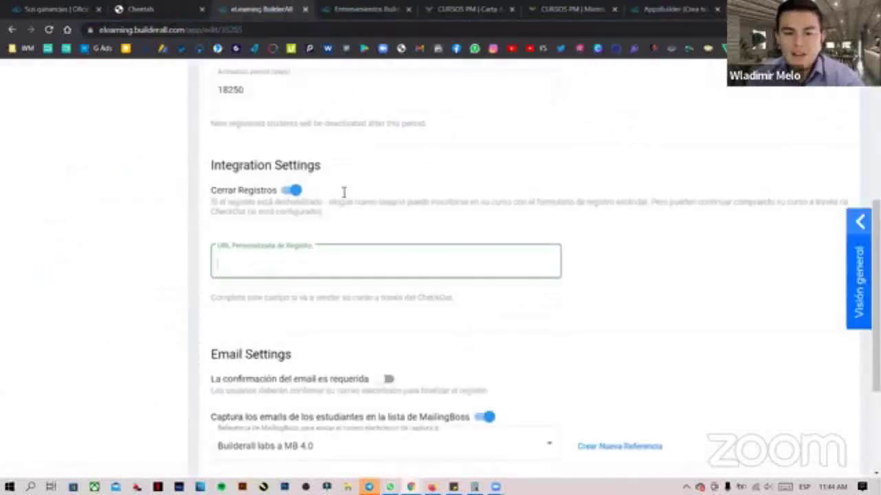
click(294, 267)
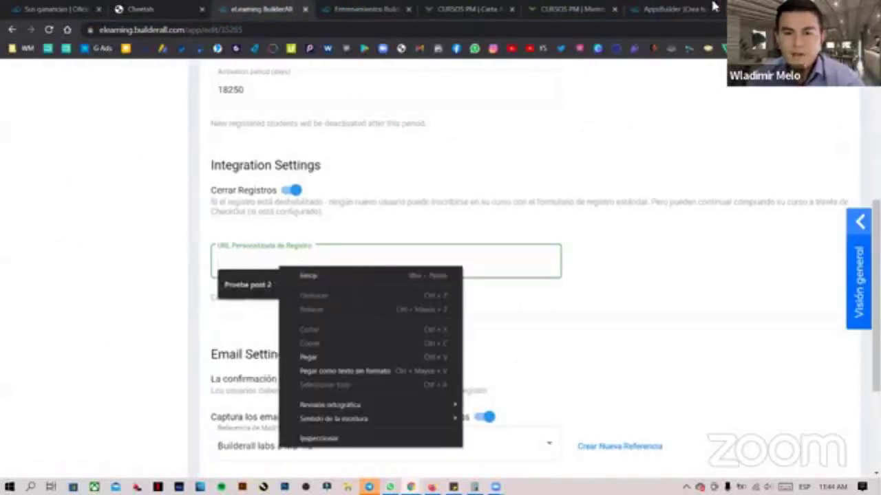
click(674, 9)
click(276, 8)
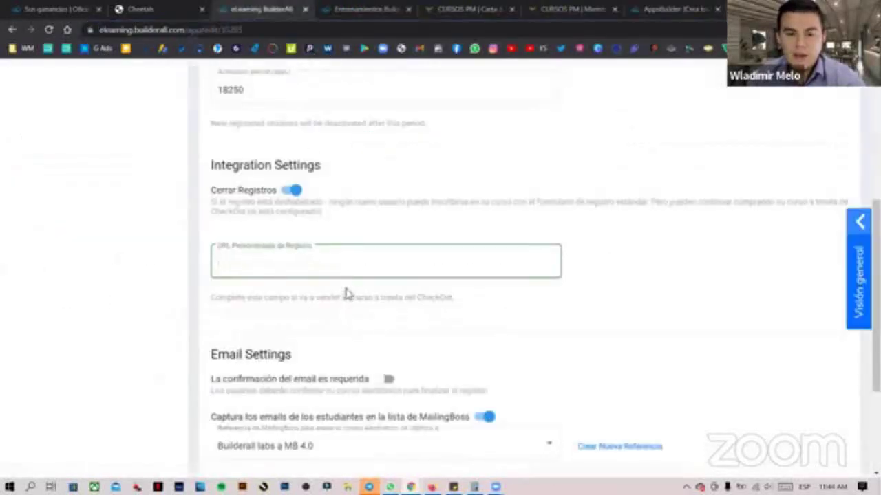
text(https://appsbuilder.online/sc-bridge/orders/Y6QHR2giruIznMsN)
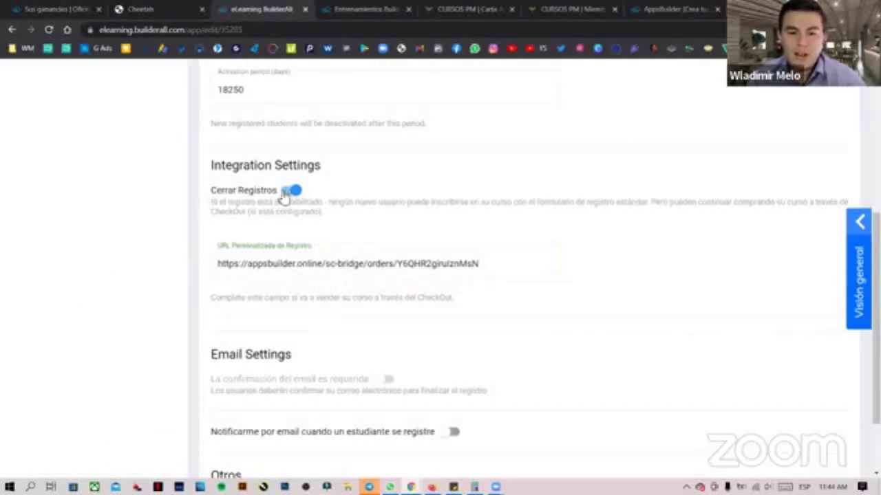
Select the custom registration URL and close the AppsBuilder order page and members page
drag(500, 257, 210, 272)
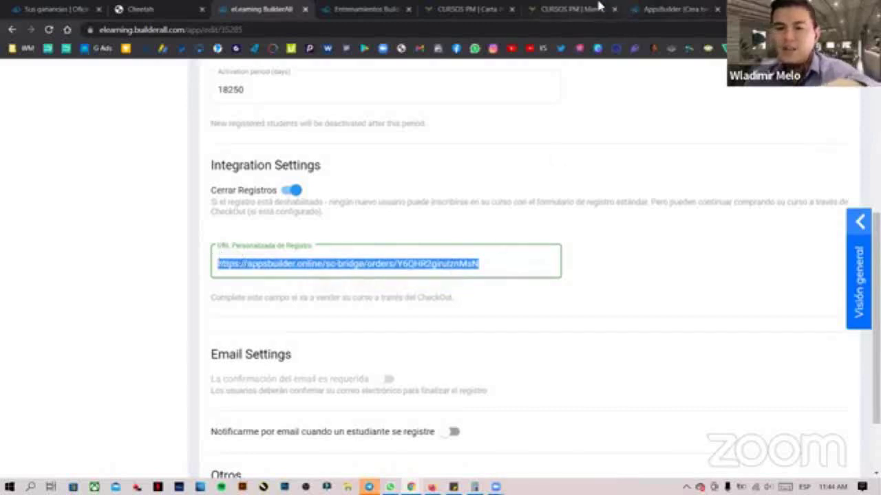
click(657, 9)
click(599, 9)
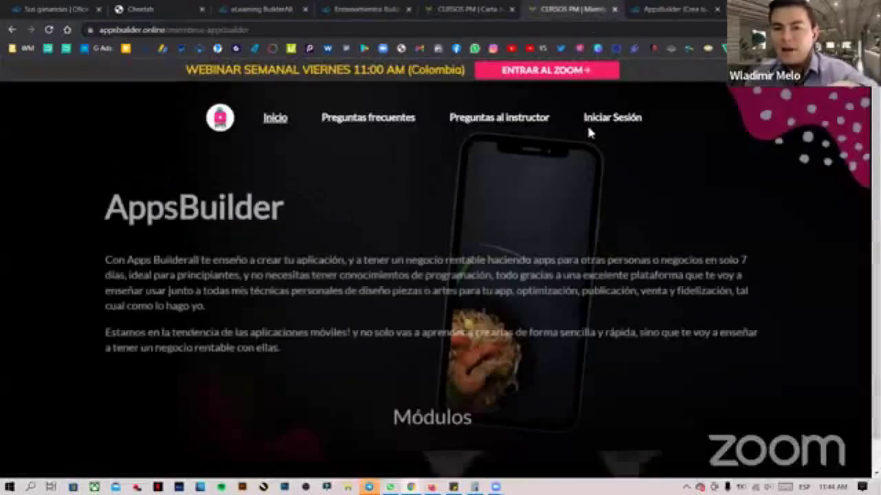
click(614, 9)
click(614, 9)
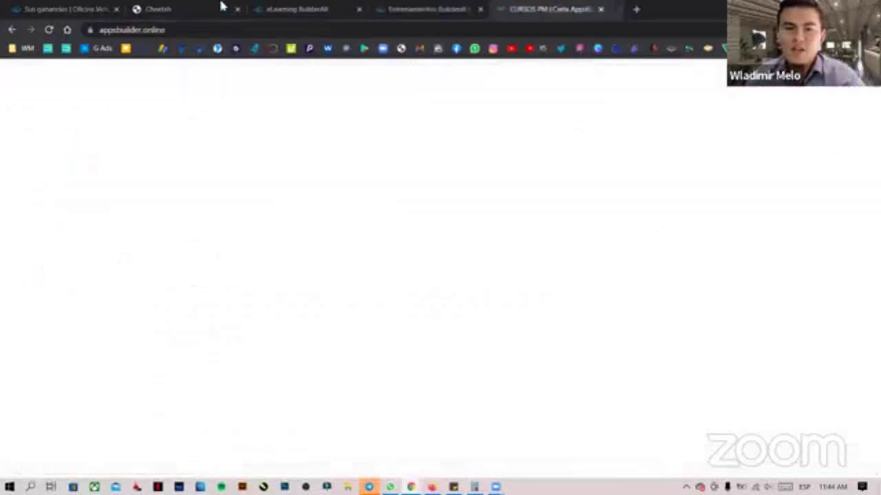
Clear the URL Personalizada de Registro in the course and disable Cerrar Registros
click(296, 9)
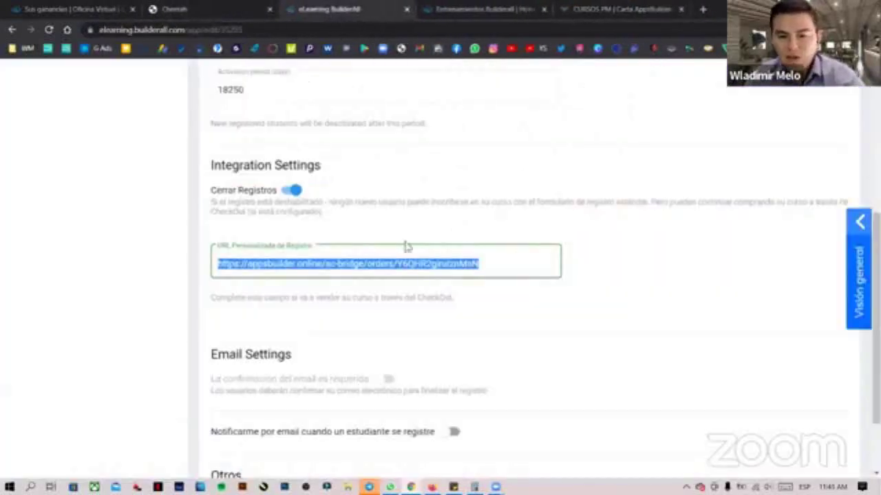
key(BackSpace)
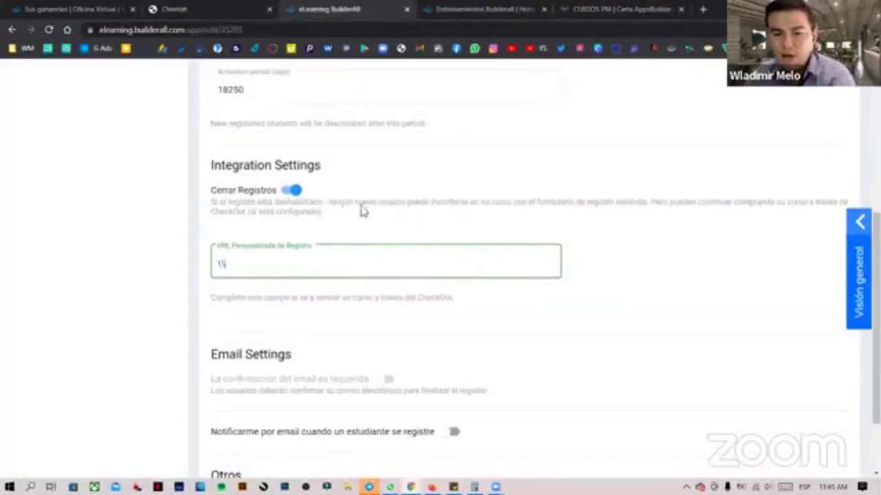
click(294, 192)
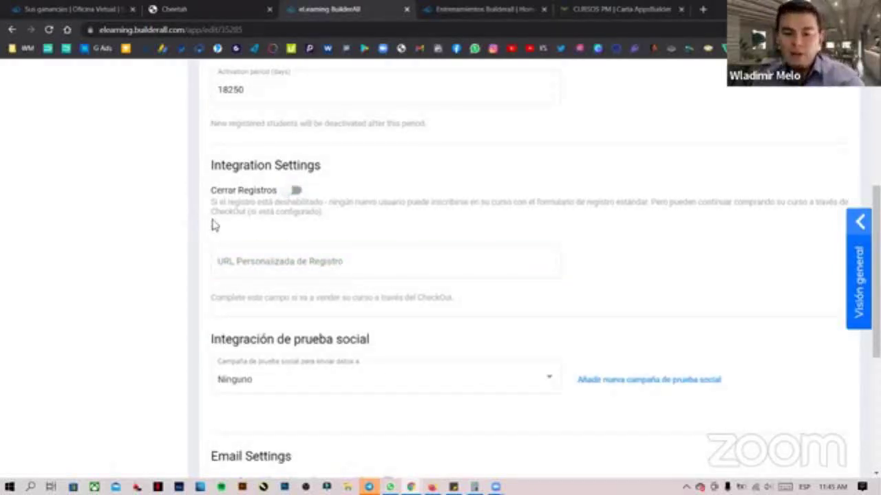
Review the social proof, email and other settings in the course's Registro y Protección section
scroll(232, 235, down, 1)
scroll(231, 235, down, 1)
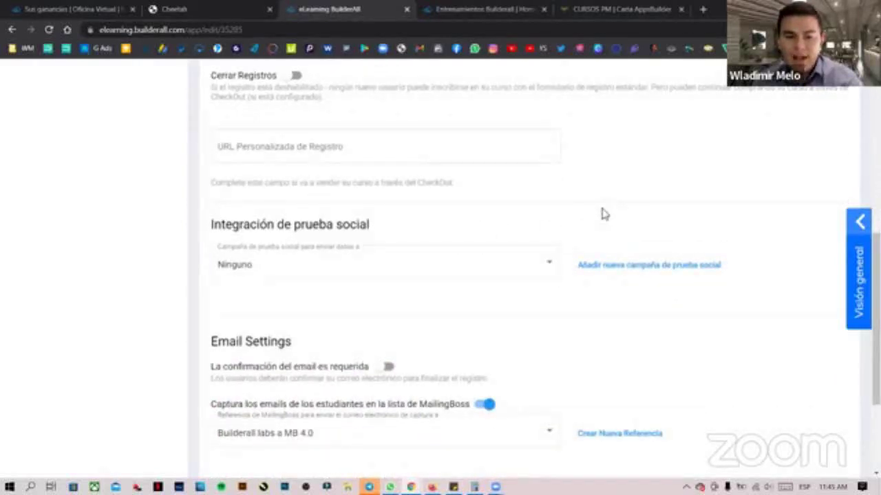
scroll(572, 232, down, 2)
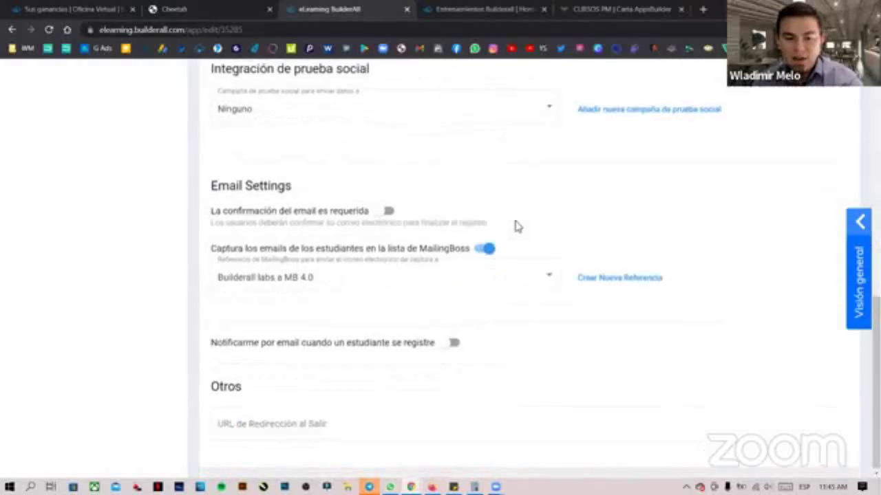
scroll(435, 294, up, 6)
scroll(434, 294, up, 3)
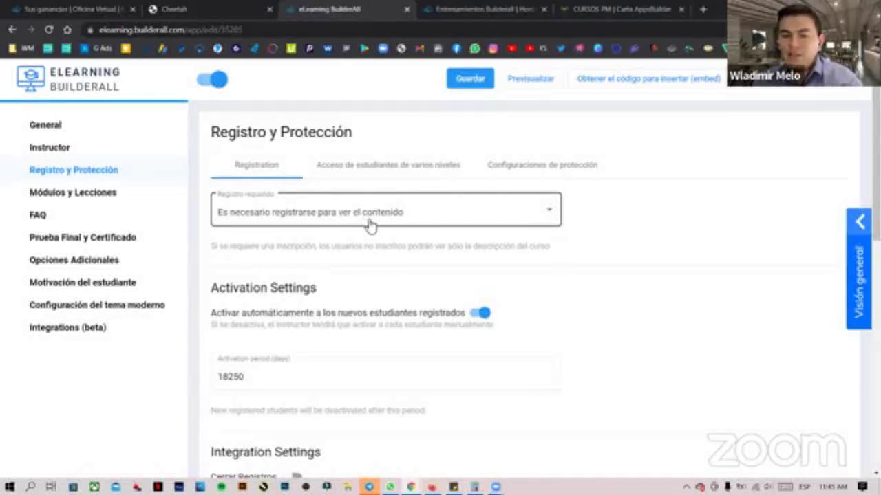
Examine the explanation under Cerrar Registros alongside the course's Registro requerido setting
scroll(375, 234, down, 3)
drag(333, 225, 315, 223)
click(281, 232)
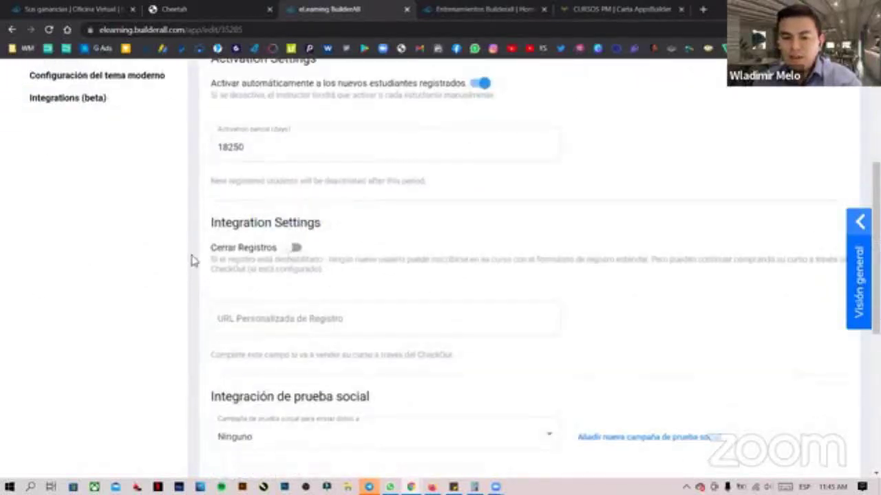
drag(333, 274, 211, 258)
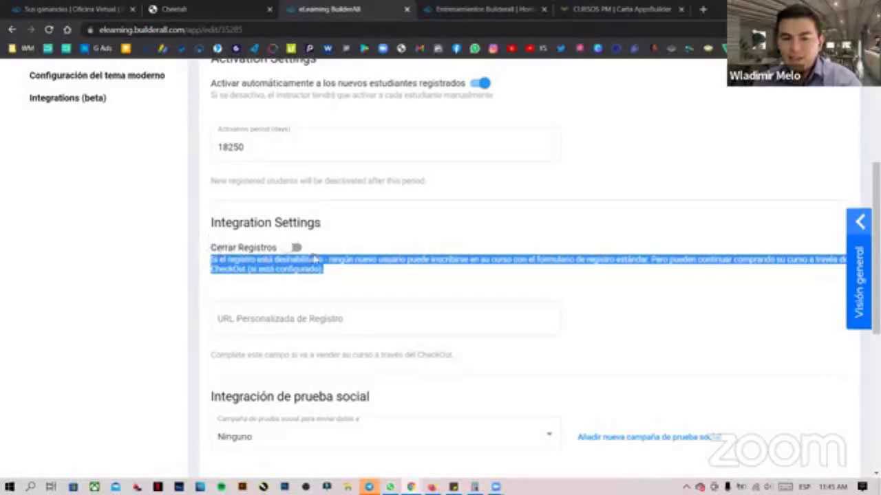
click(342, 282)
scroll(344, 283, up, 4)
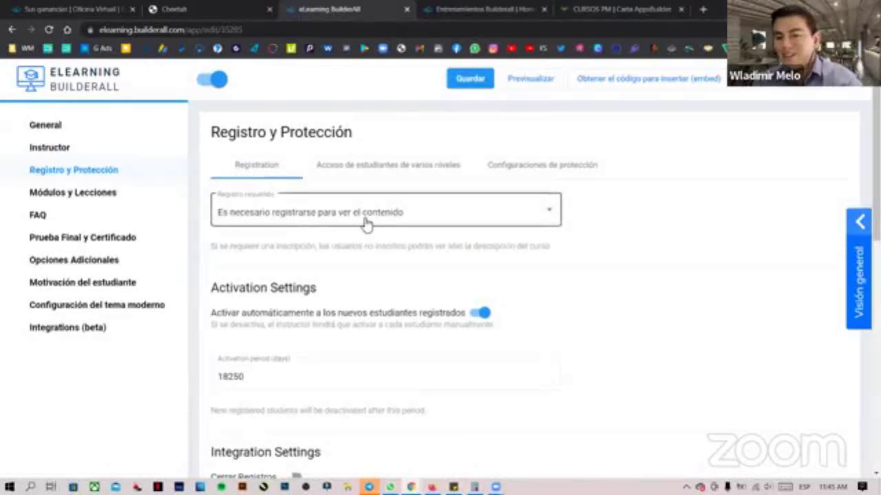
scroll(372, 248, down, 4)
drag(327, 215, 211, 194)
scroll(354, 199, up, 3)
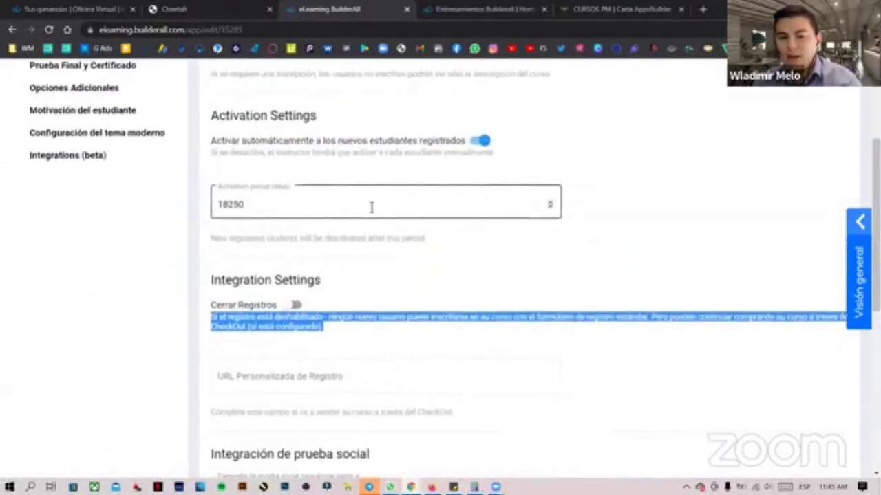
Set Registro requerido to "No es necesario registrarse para ver el contenido"
scroll(396, 193, up, 1)
click(365, 165)
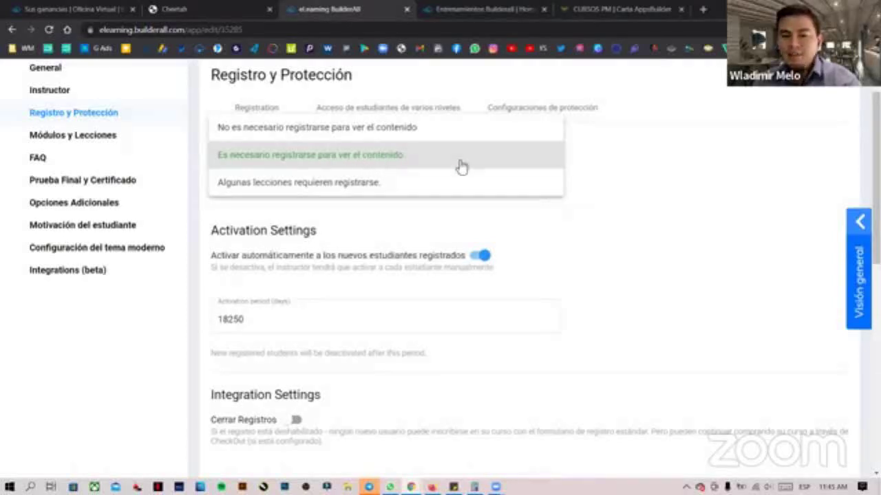
click(645, 166)
scroll(640, 177, down, 4)
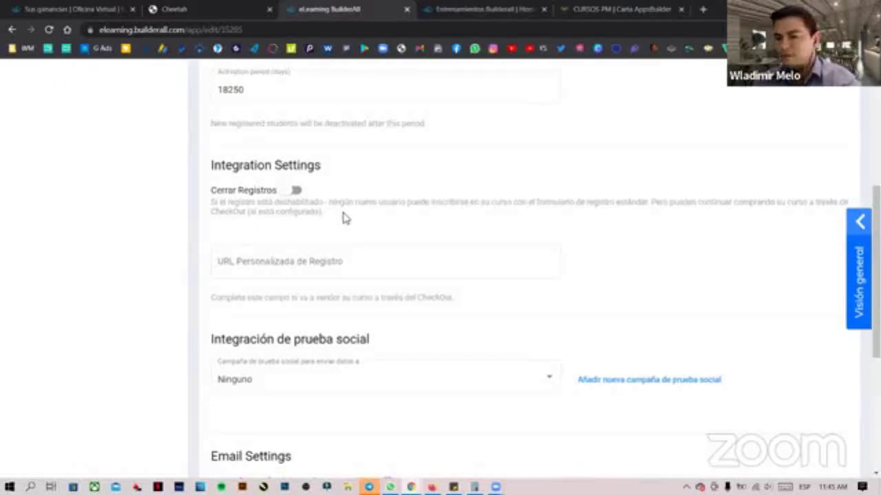
scroll(344, 217, up, 5)
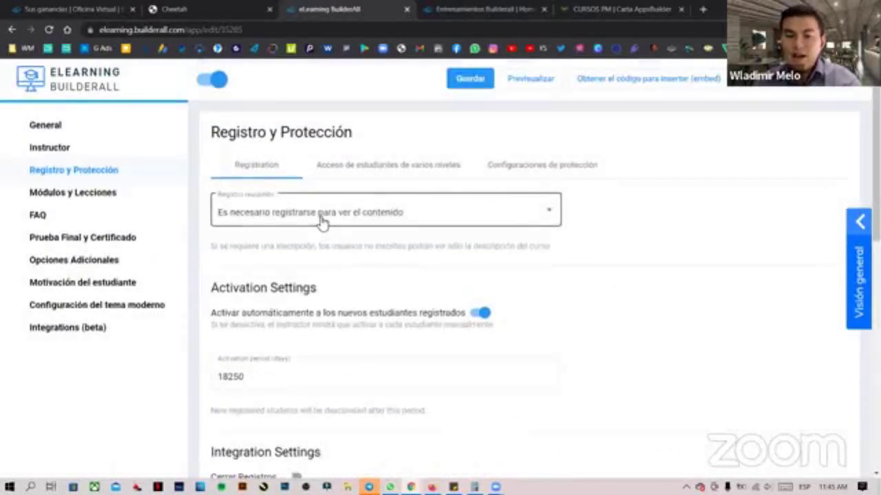
click(322, 219)
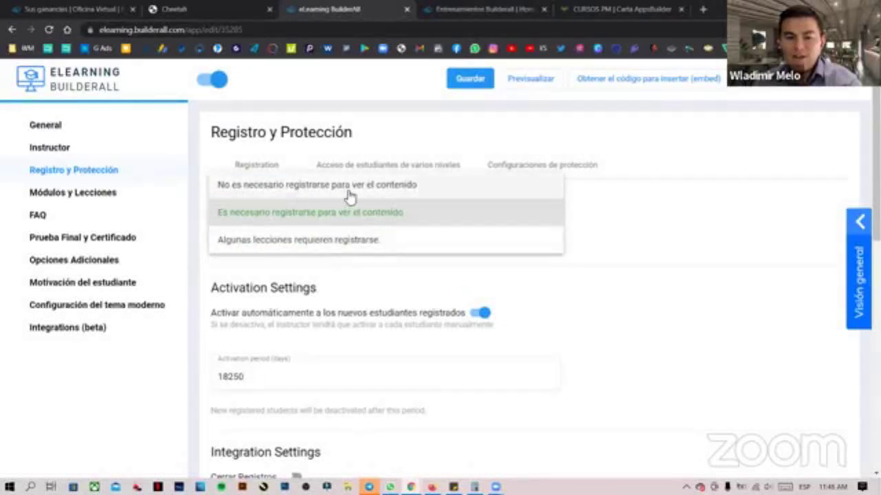
click(404, 192)
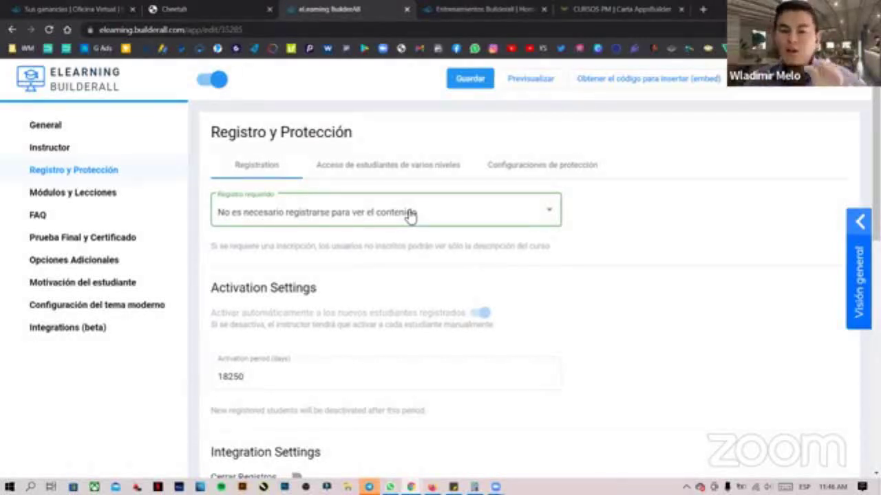
View the course's direct links and iframe embed code, highlight the course's embed code, and return to the Registro requerido setting
click(637, 81)
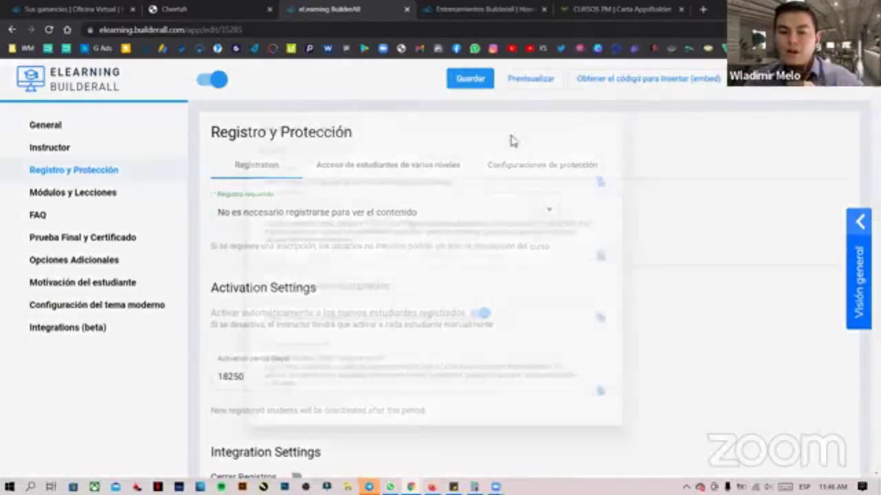
click(304, 250)
key(ctrl+a)
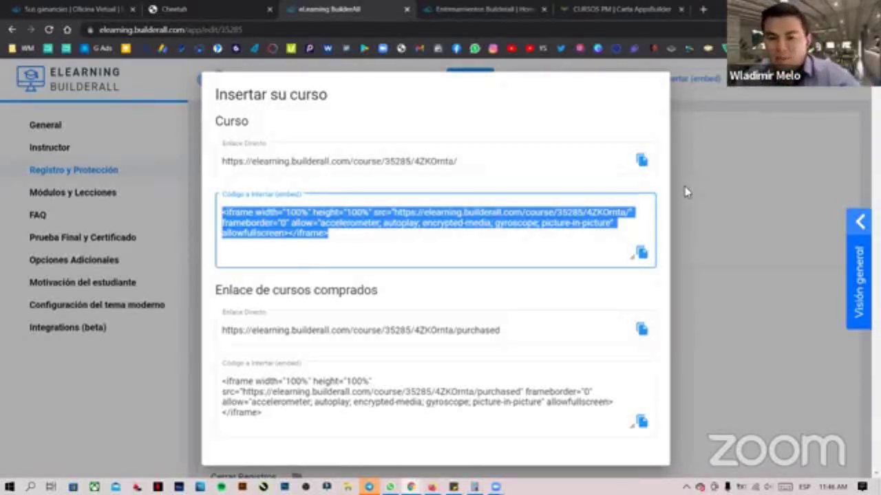
click(686, 214)
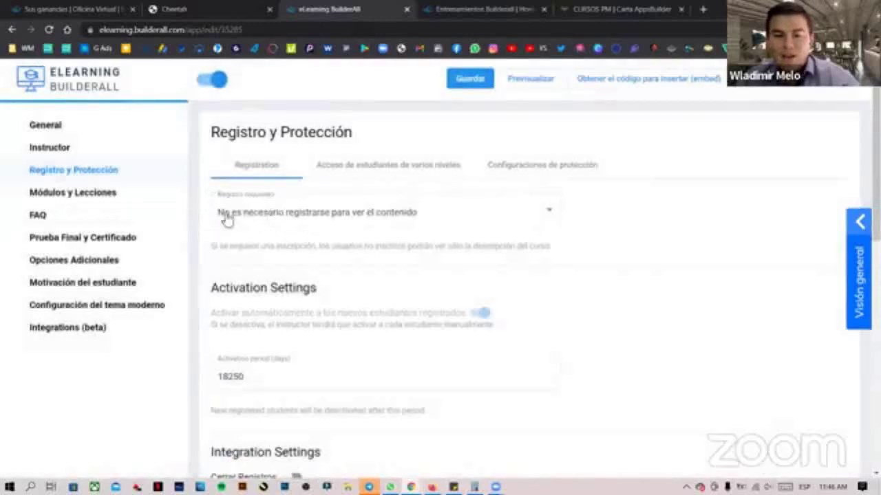
drag(220, 215, 467, 228)
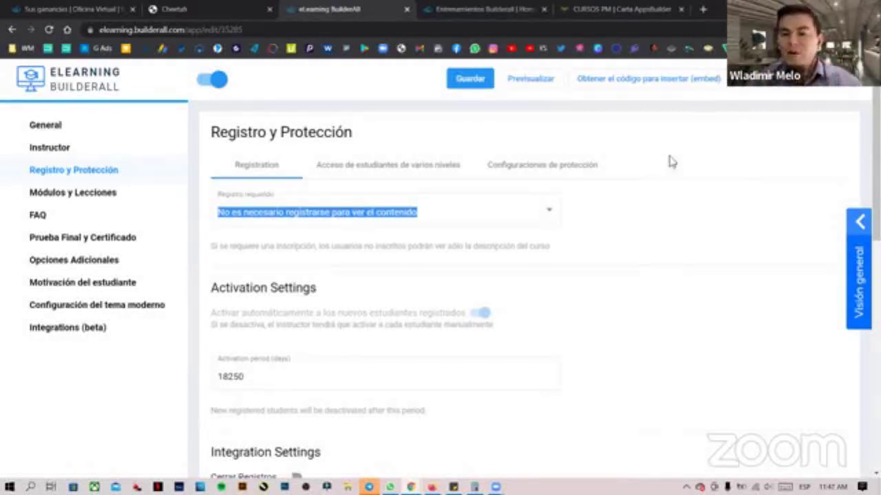
Open matrimonioconproposito.com/mentorias in a new browser tab
click(702, 9)
text(matrimonioconproposito.com)
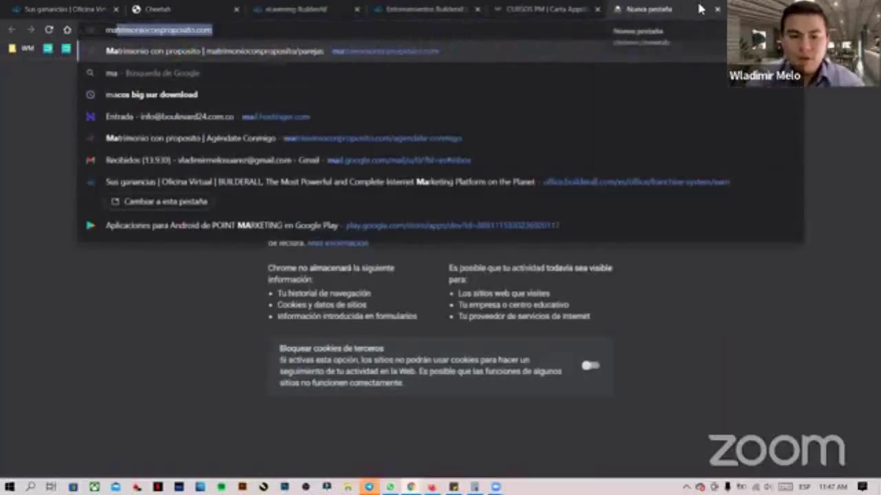
key(End)
text(/)
text(membresias)
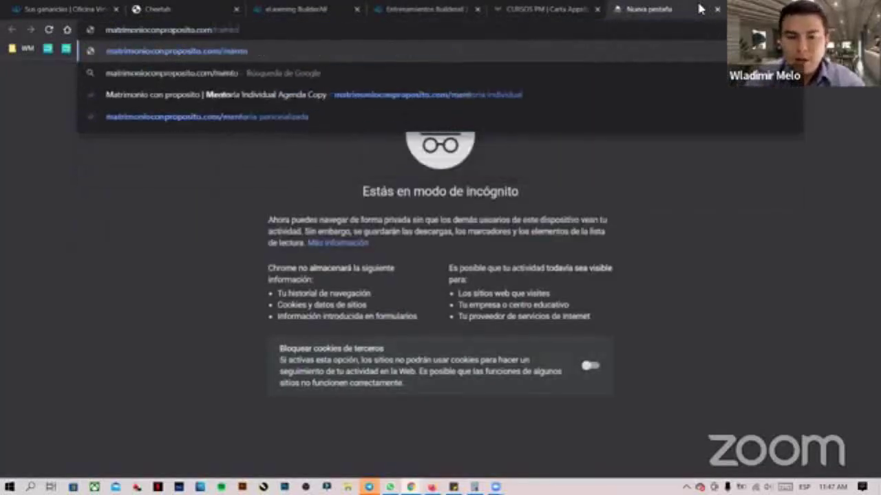
key(Return)
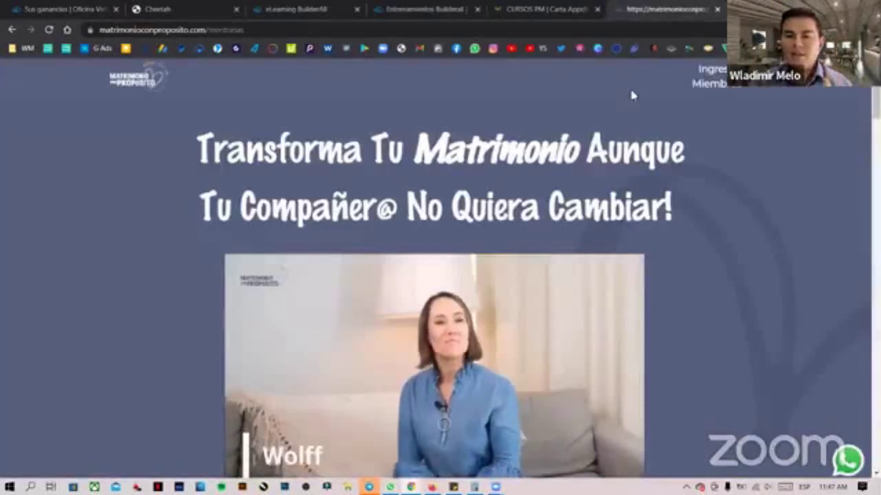
View the Ingreso Miembros page of the site and reload matrimonioconproposito.com/mentorias
click(712, 85)
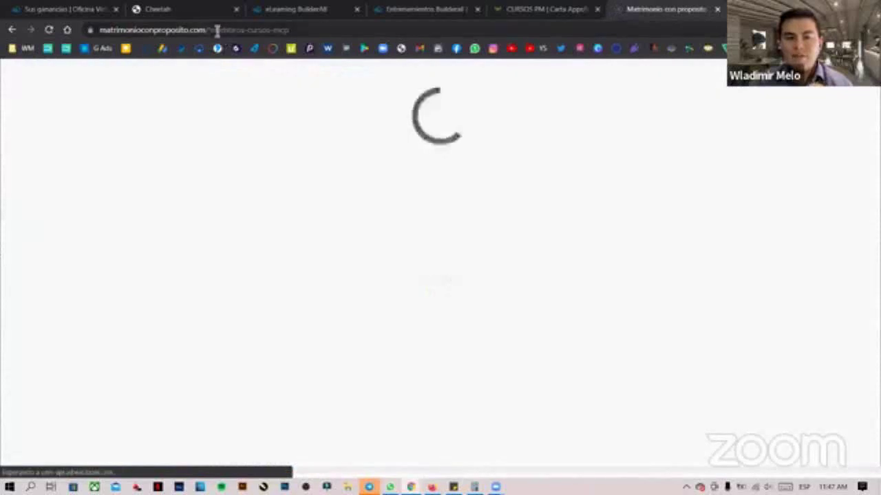
drag(216, 30, 339, 26)
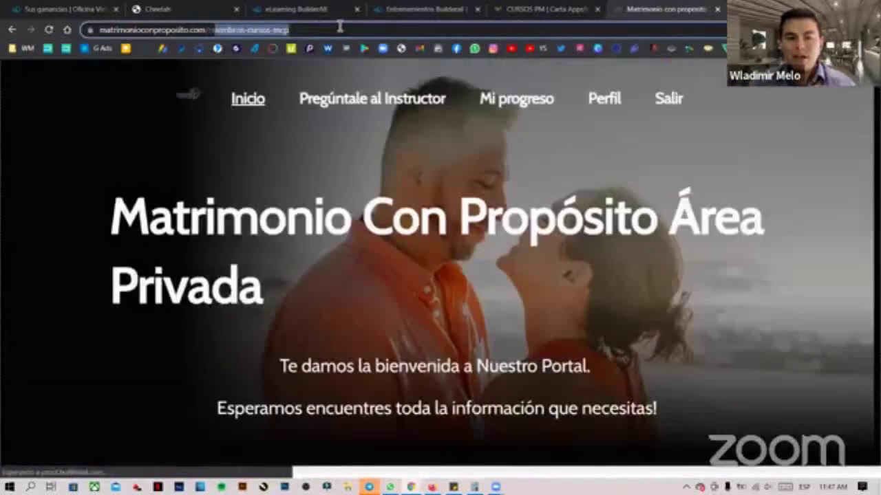
text(mentorias)
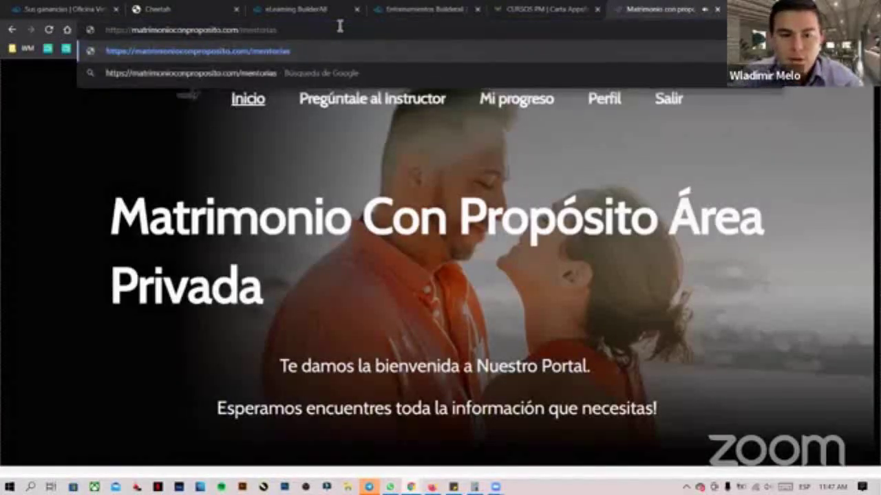
key(Return)
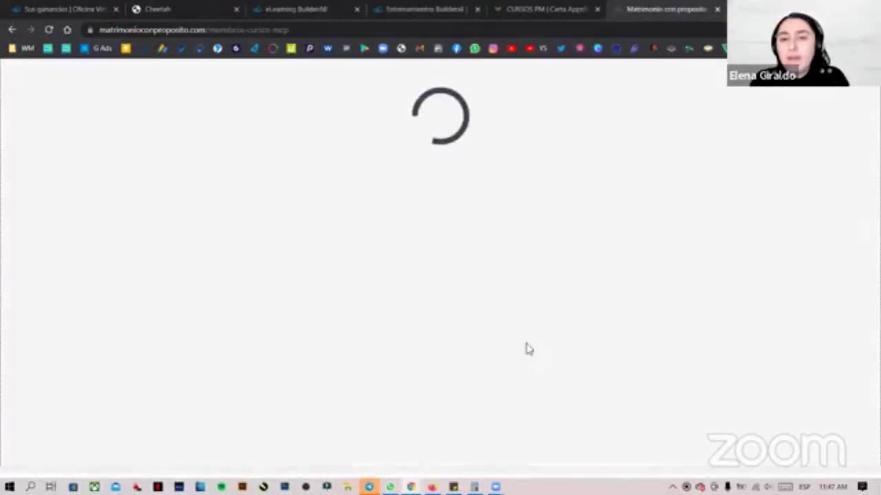
Open Mentorías Personalizadas under Programas, view its registration form, and return to the site's home page
scroll(564, 348, down, 4)
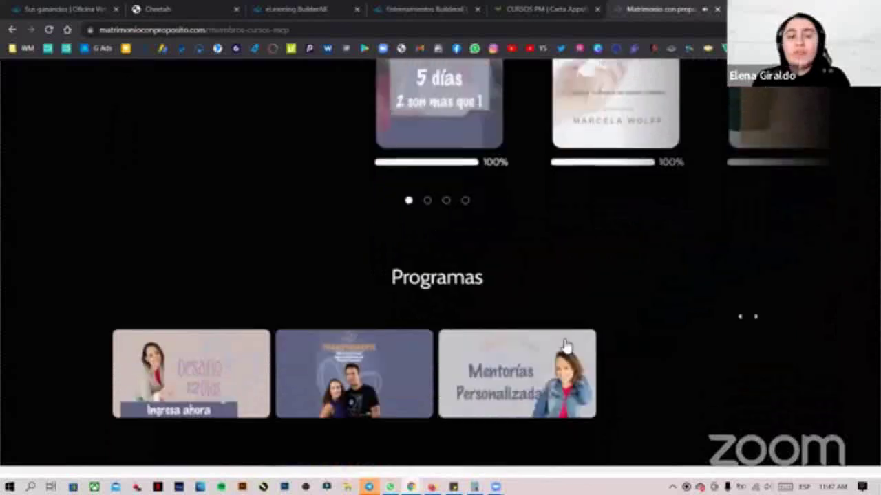
click(520, 358)
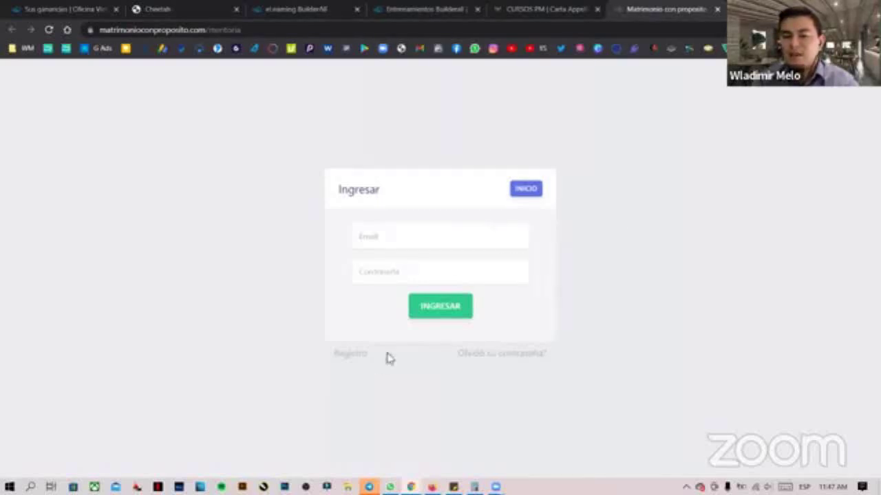
click(352, 354)
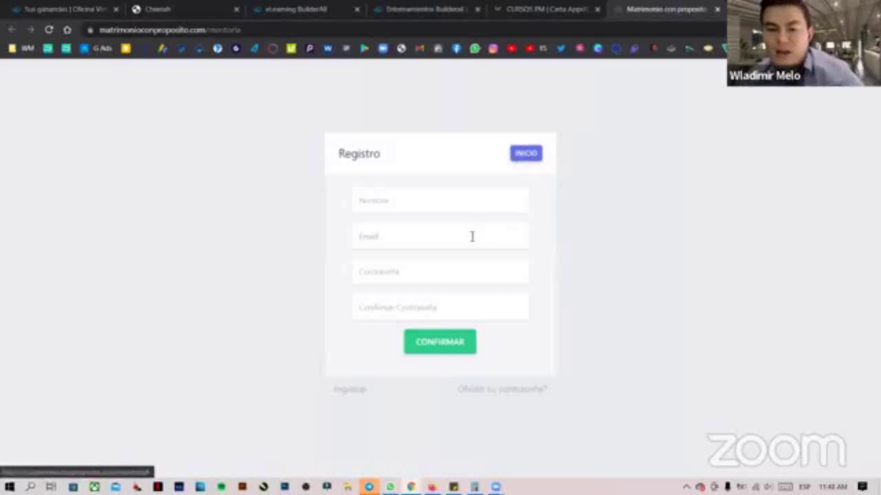
click(521, 160)
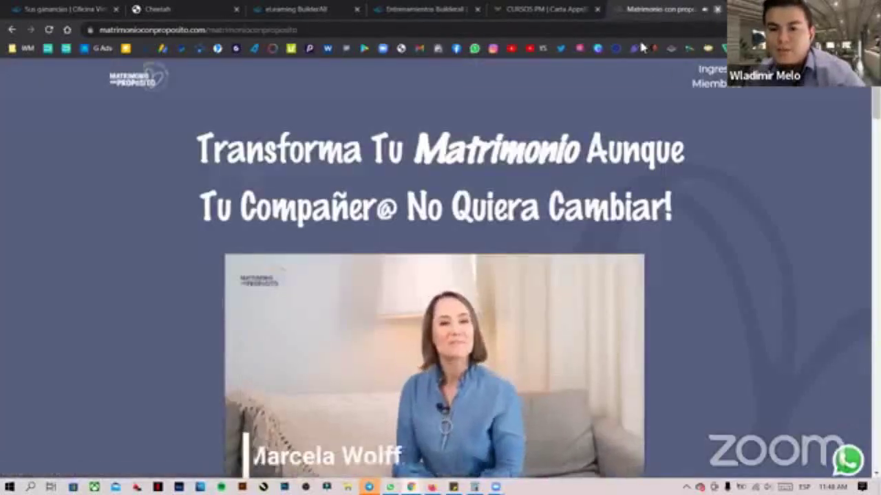
Close the Matrimonio con Propósito site and look at the course's Registro requerido options in eLearning
click(718, 9)
click(330, 8)
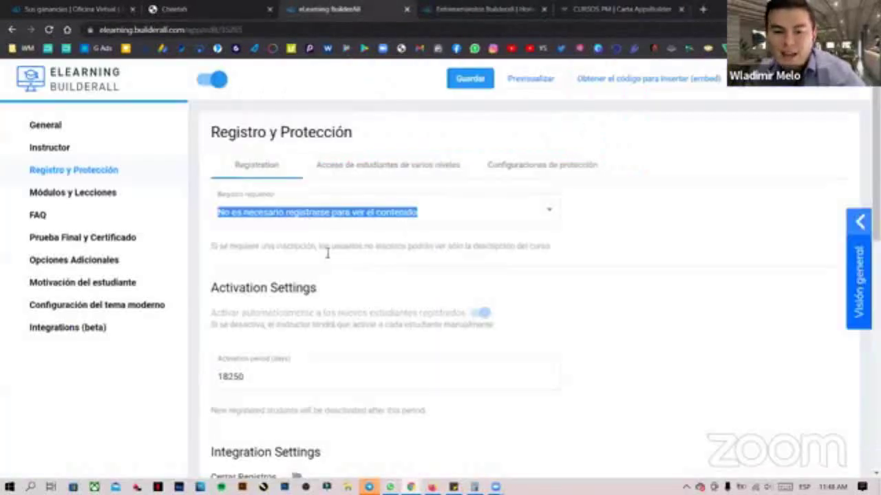
click(300, 212)
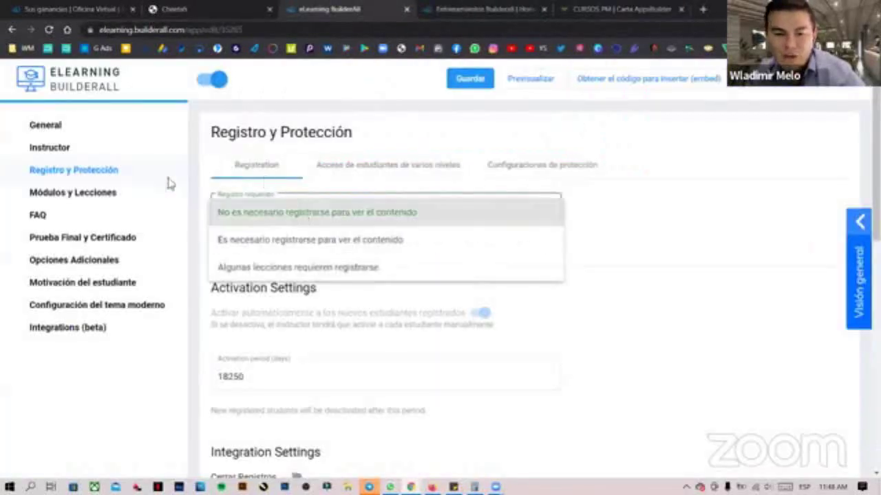
click(41, 174)
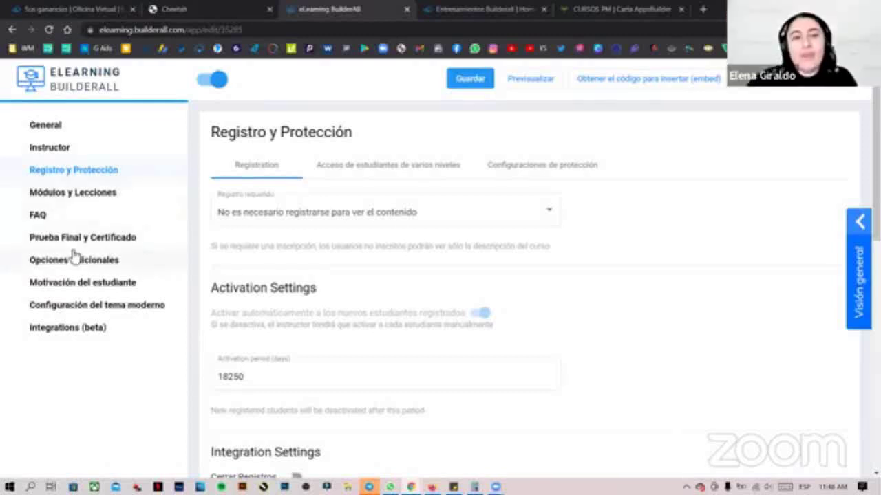
Look through the course's Opciones Adicionales and its module list under Módulos y Lecciones
click(58, 220)
click(102, 258)
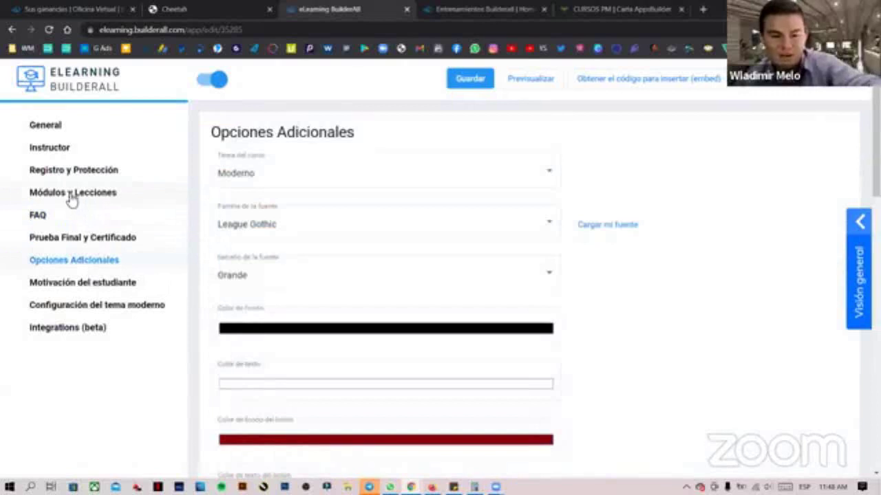
click(73, 194)
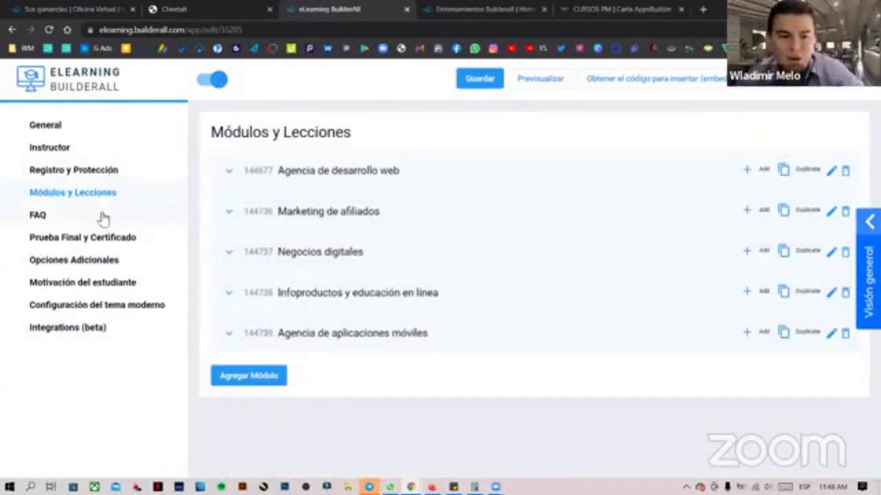
click(327, 178)
click(329, 177)
click(330, 208)
click(330, 208)
Set the course's Registro requerido to "Es necesario registrarse para ver el contenido"
click(74, 170)
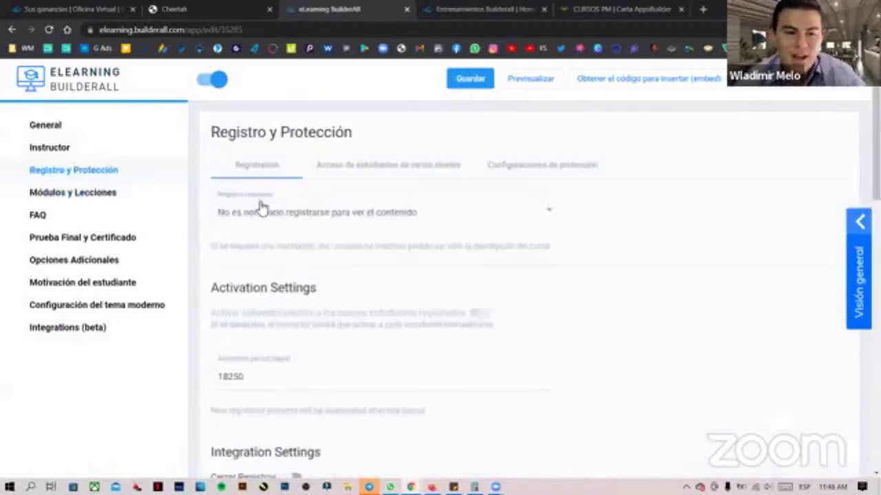
click(361, 214)
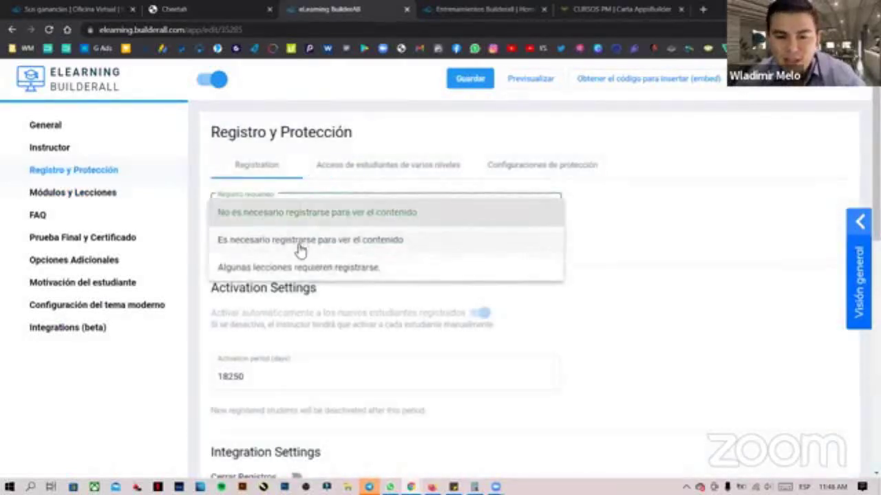
click(367, 252)
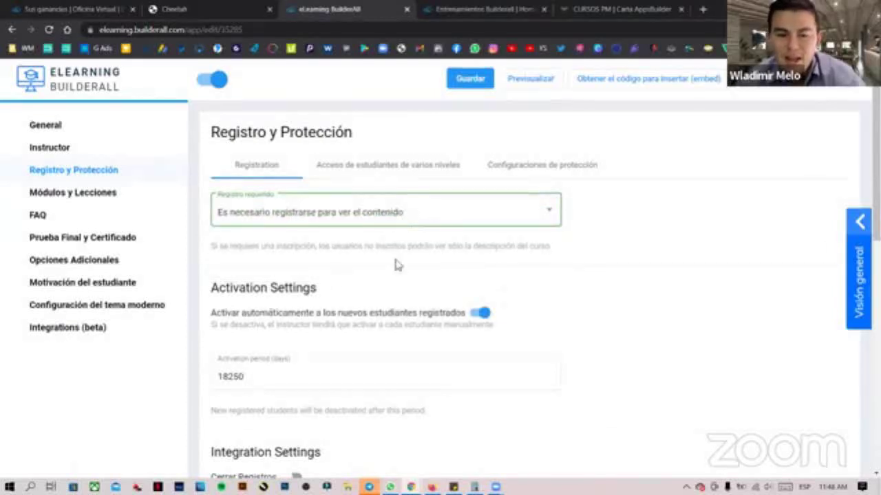
scroll(395, 263, down, 3)
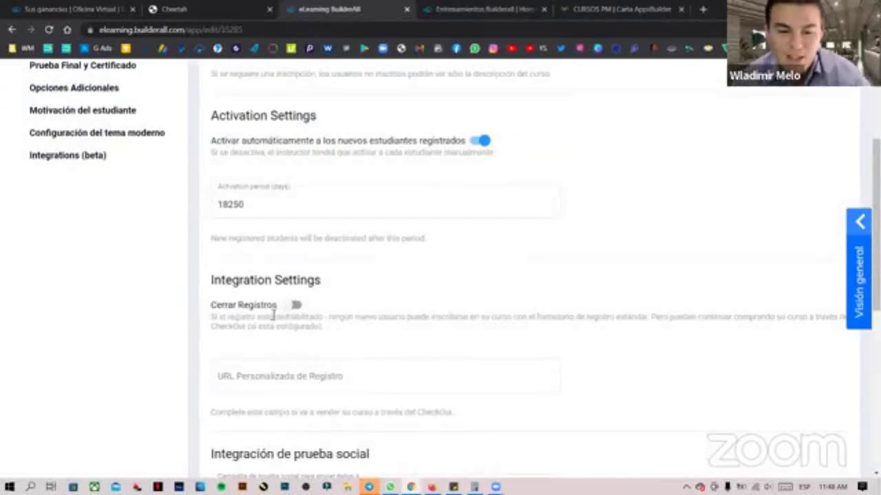
scroll(314, 285, up, 3)
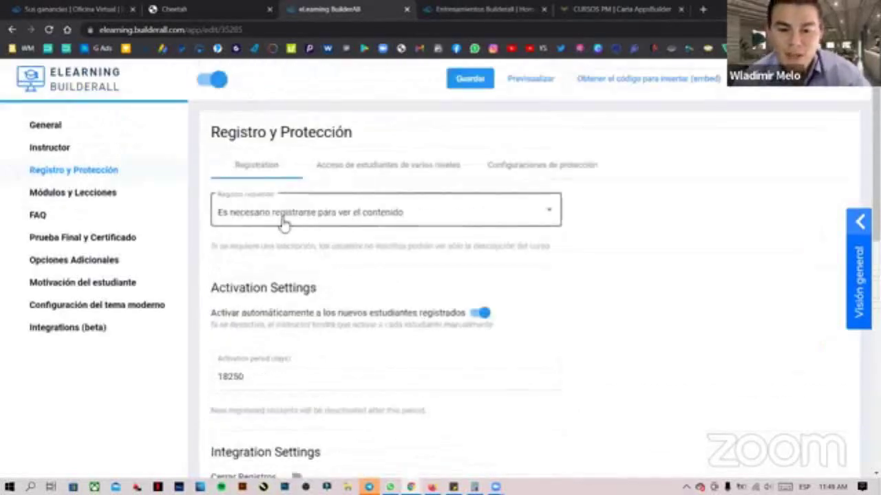
Try enabling Cerrar Registros with a pasted order link as the URL Personalizada de Registro, and revert both
scroll(379, 228, down, 3)
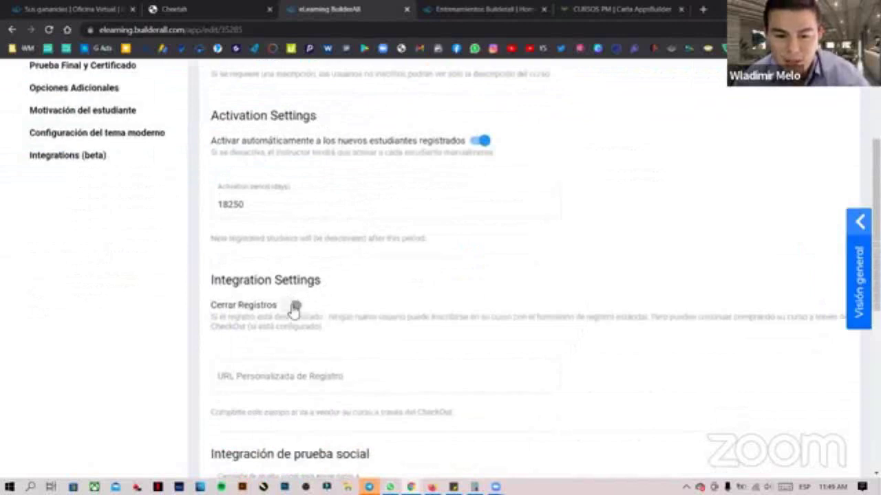
click(294, 306)
click(314, 366)
text(https://appsbuilder.online/co/bridge/orders/YkQHIEqpnzJmWrN)
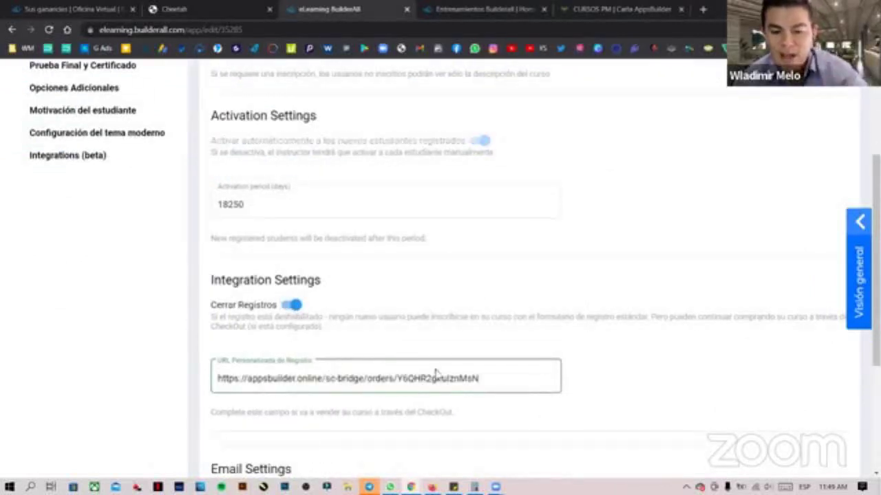
key(ctrl+z)
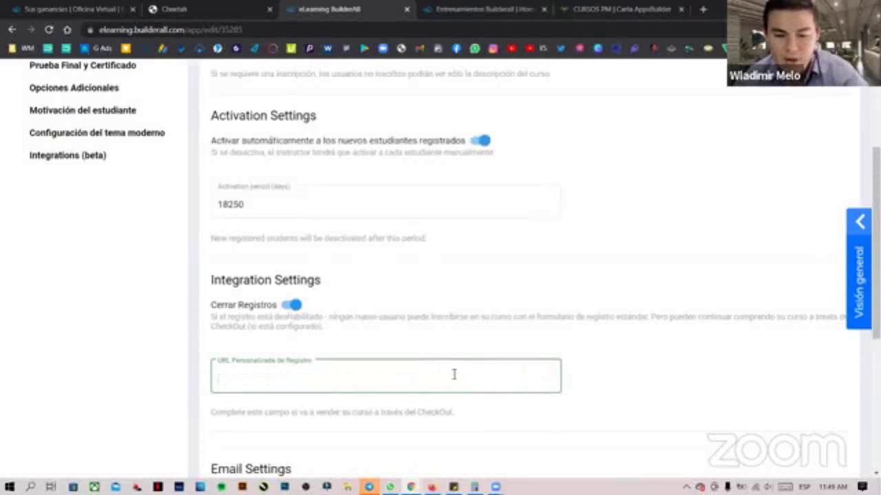
click(292, 305)
Review the Registro requerido options alongside the course's activation and integration settings without changing the selection
scroll(302, 310, up, 3)
click(393, 215)
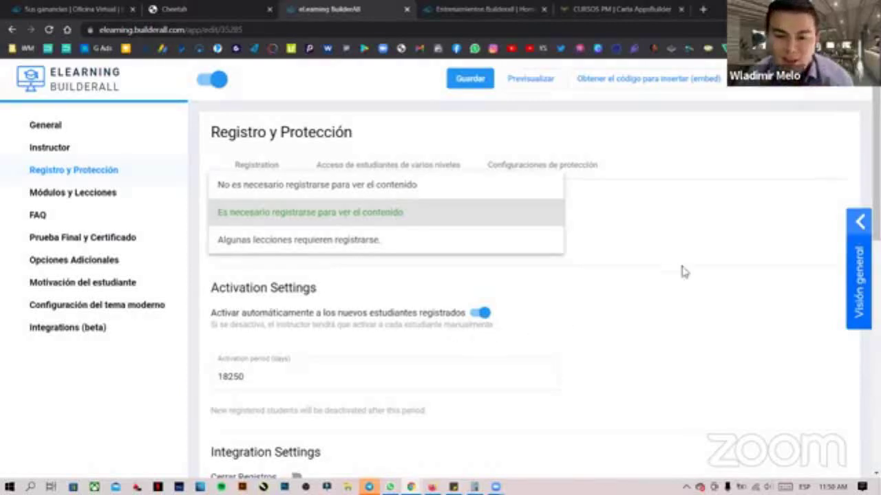
click(685, 218)
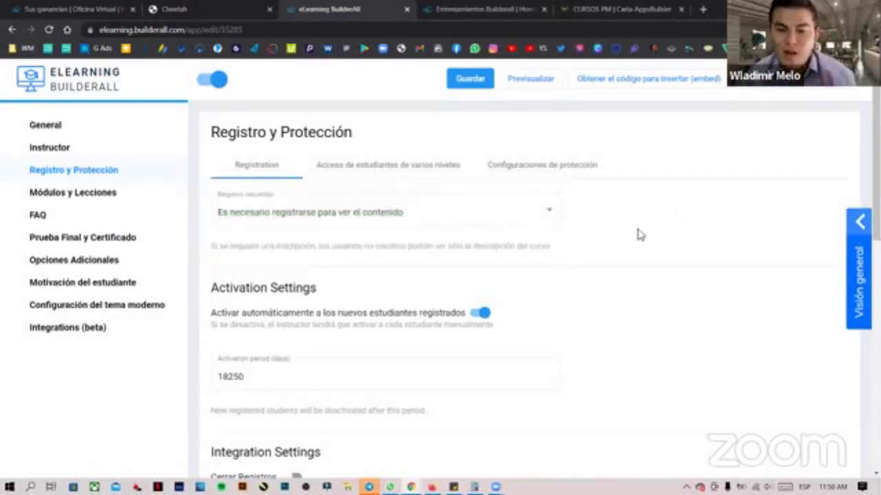
click(530, 213)
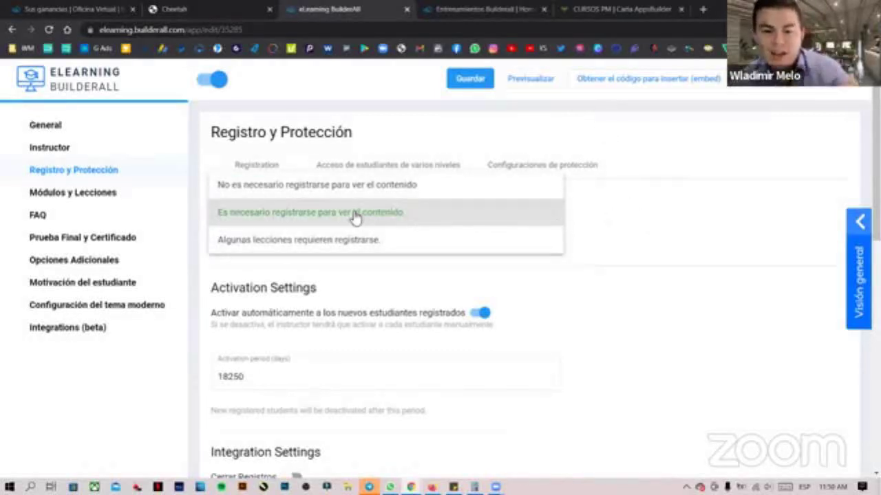
scroll(328, 357, down, 3)
scroll(313, 268, up, 3)
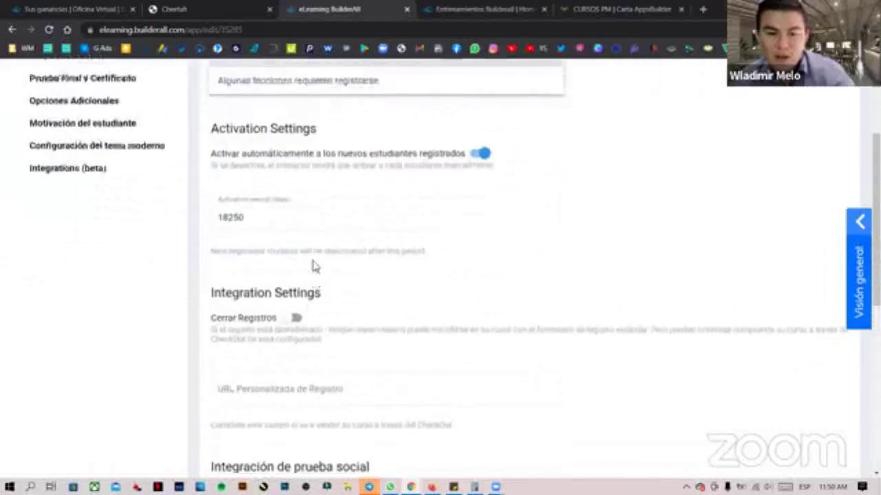
click(635, 237)
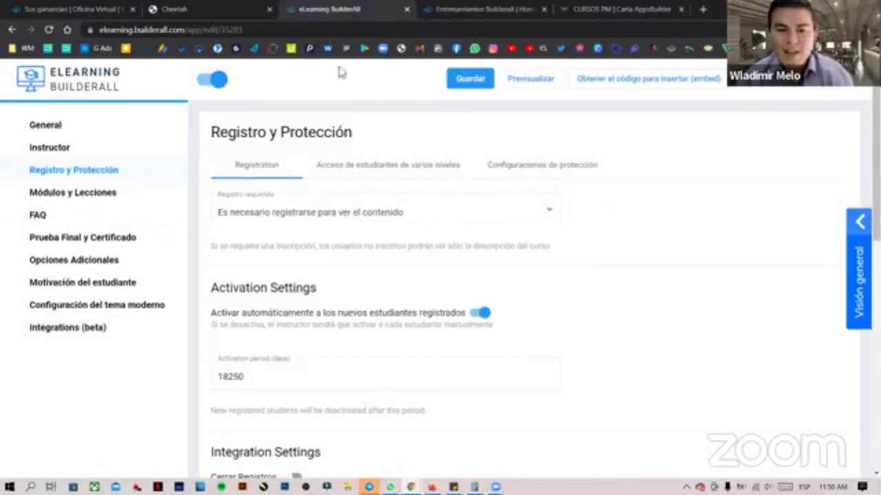
Close the Cheetah website list, switch to the Builderall office, and open the account's profile details
key(ctrl+shift+Tab)
scroll(450, 285, down, 1)
scroll(383, 275, up, 3)
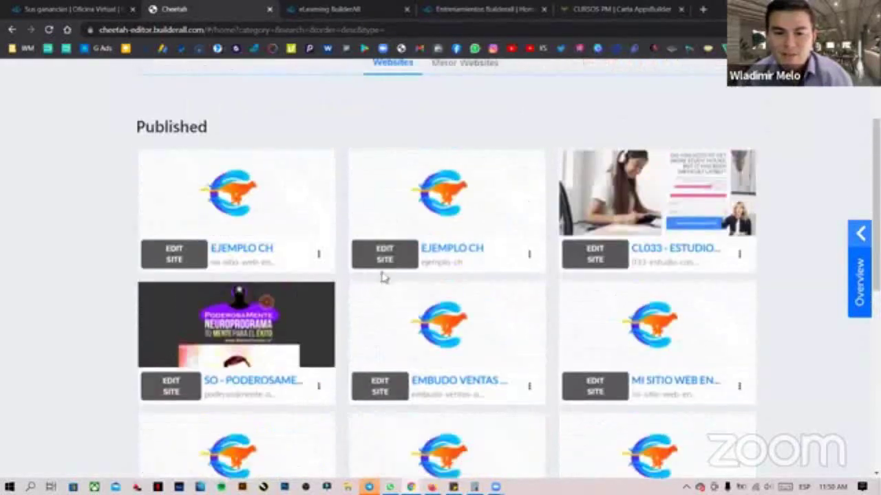
click(269, 9)
key(ctrl+shift+Tab)
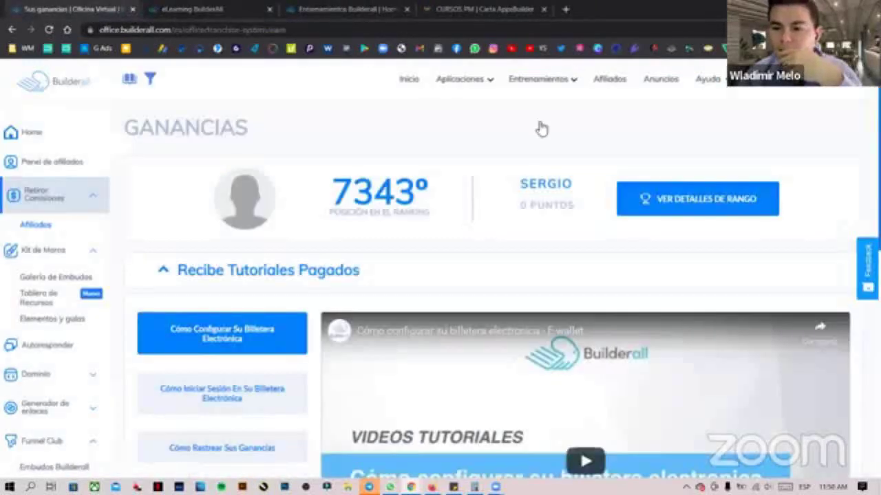
click(832, 78)
scroll(791, 406, down, 1)
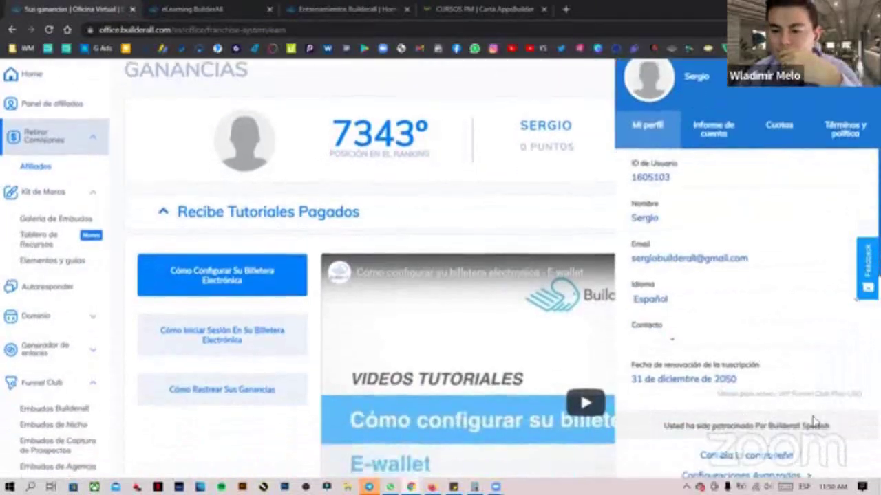
scroll(812, 357, down, 4)
click(811, 234)
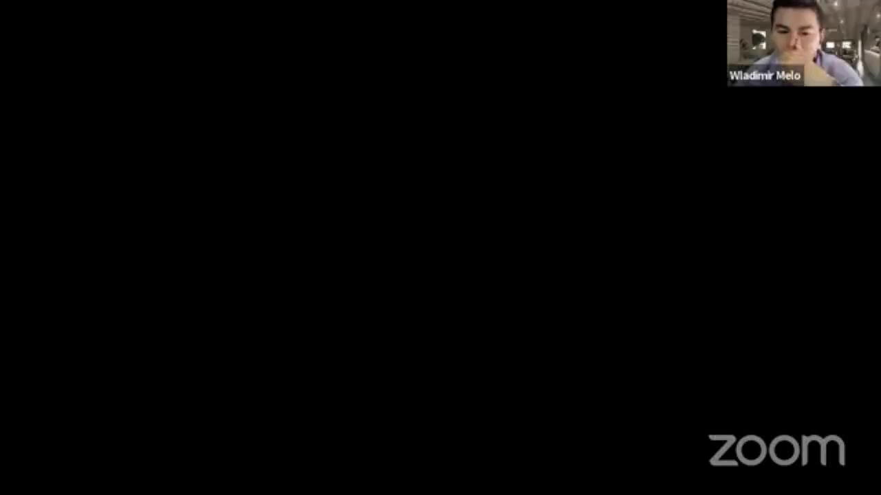
Start a restricted area for the Matrimonio con proposito site with Pago/manual access and Iniciar sesión authentication
scroll(71, 313, down, 2)
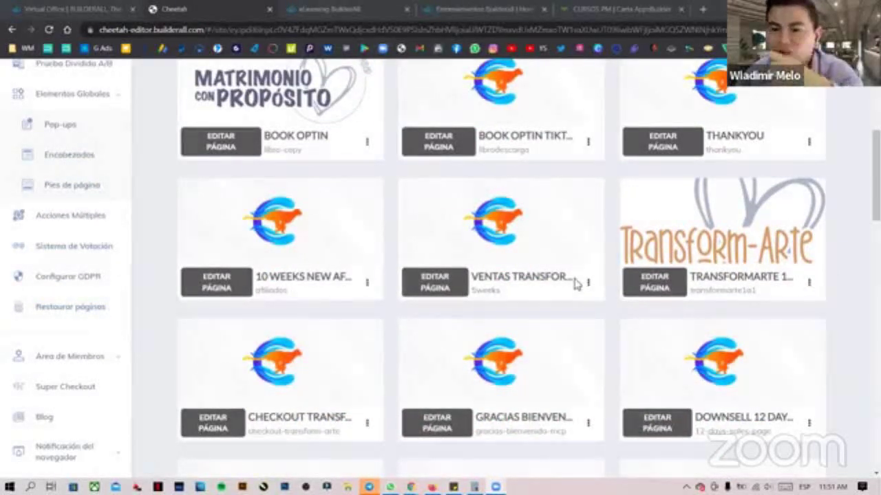
scroll(625, 249, up, 5)
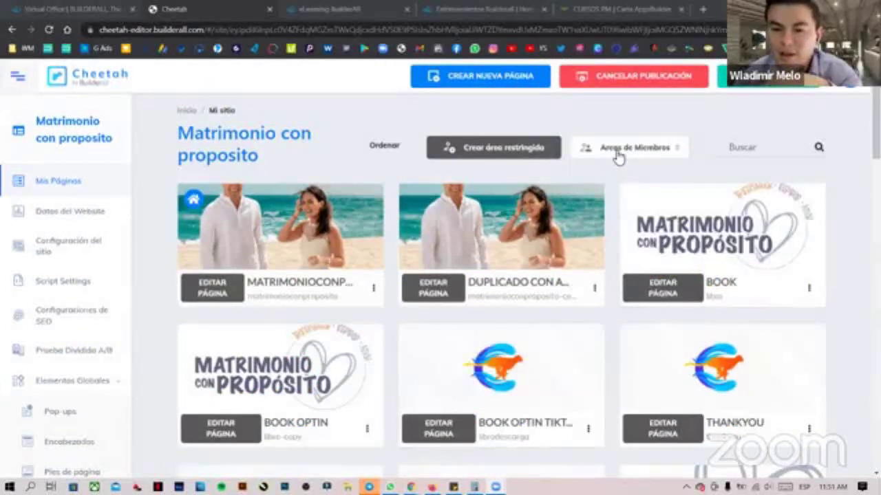
click(503, 147)
scroll(303, 261, down, 1)
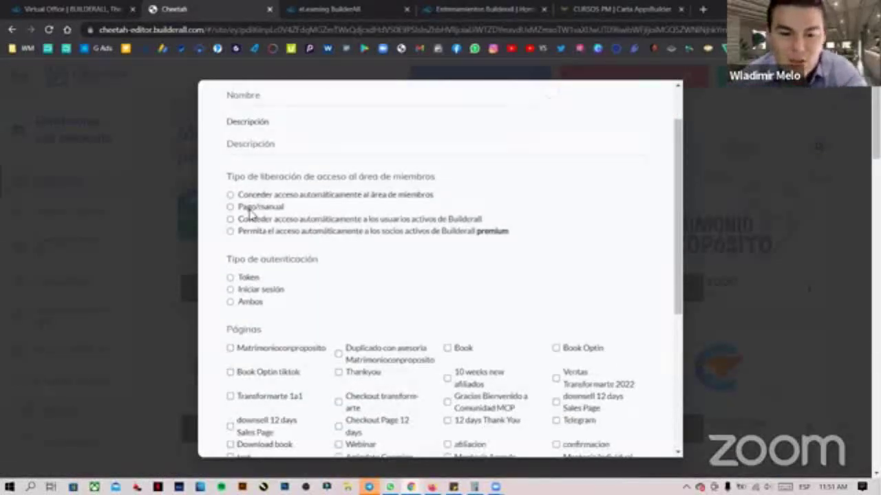
scroll(262, 215, down, 2)
click(270, 175)
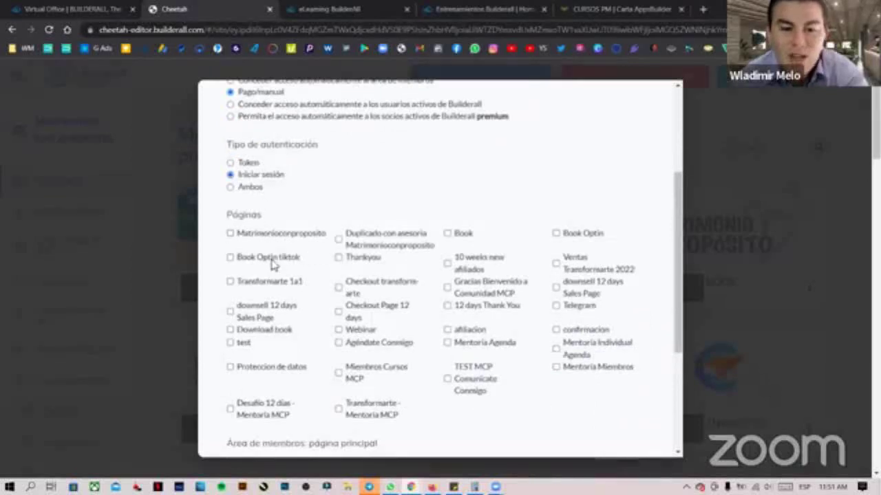
Include the pages Matrimonioconproposito, Book Optin tiktok, Transformarte 1a1 and downsell 12 days Sales Page in the restricted area
scroll(357, 257, down, 1)
click(295, 179)
click(286, 204)
click(287, 227)
click(280, 260)
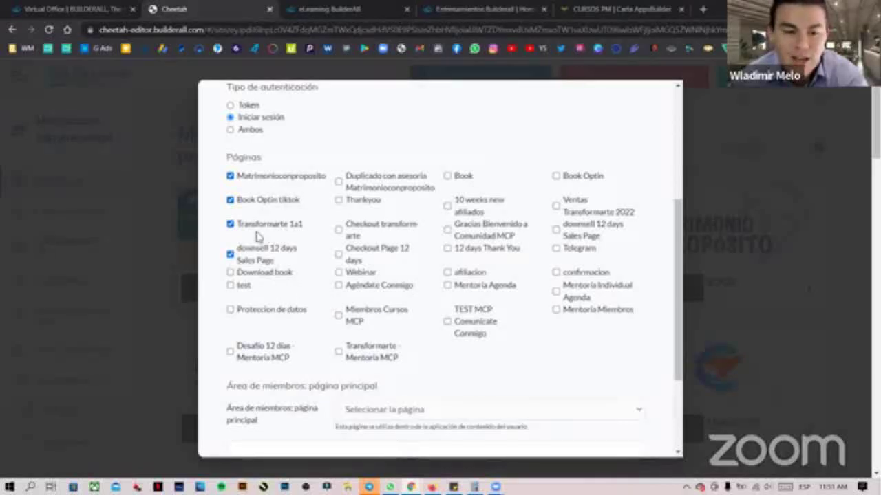
Remove the pages downsell 12 days Sales Page, Transformarte 1a1, Book Optin tiktok and Matrimonioconproposito from the restricted area's selection
scroll(246, 202, up, 2)
scroll(323, 195, down, 2)
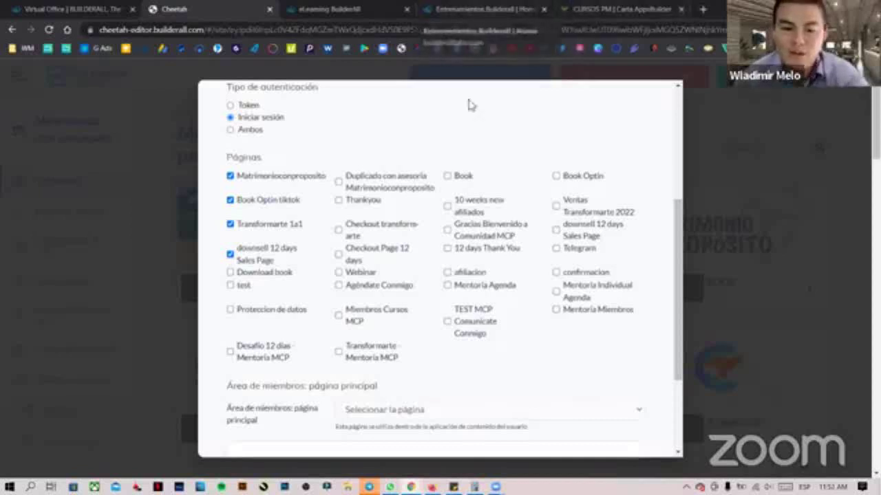
click(258, 256)
click(257, 229)
click(258, 201)
click(269, 176)
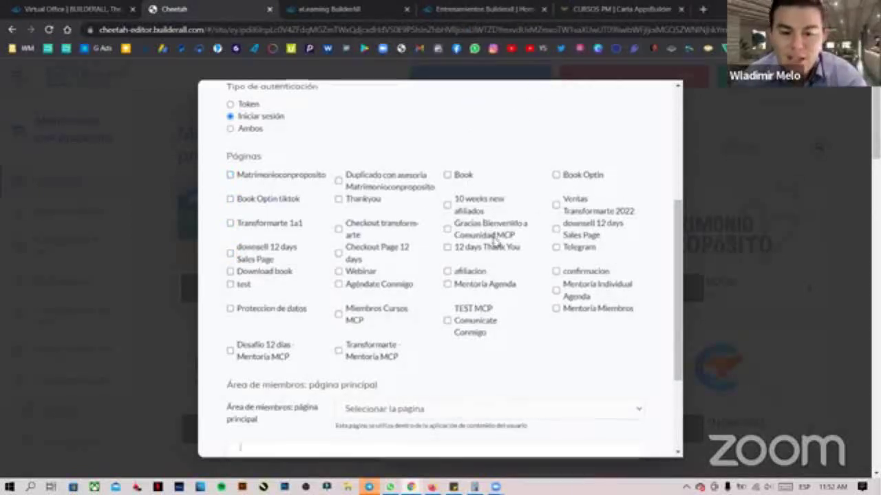
Review the pages offered as the member area's main page without choosing one
scroll(494, 238, down, 2)
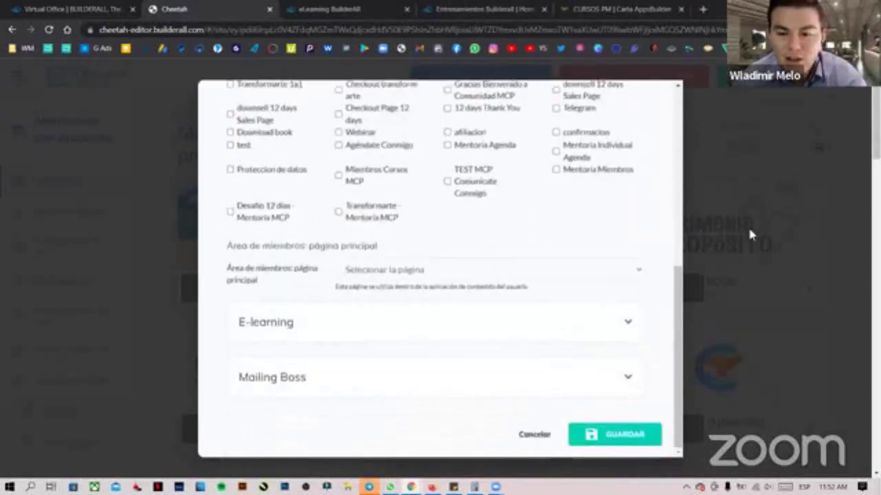
click(405, 272)
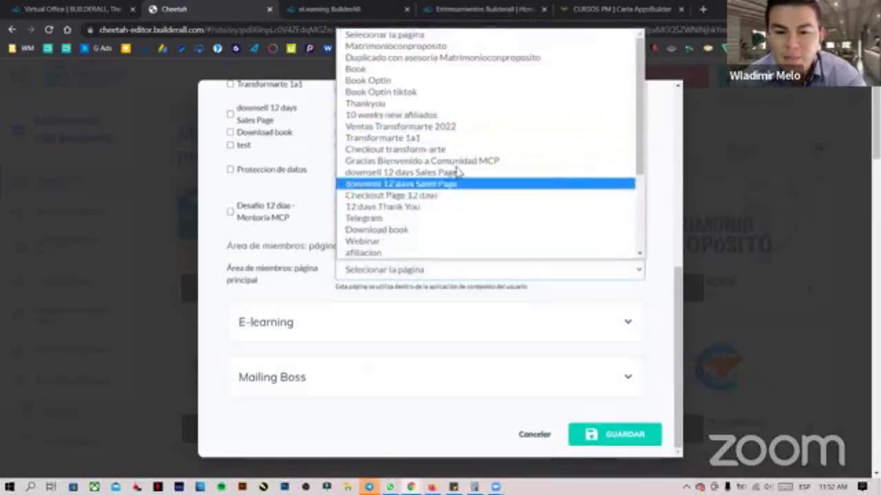
click(535, 291)
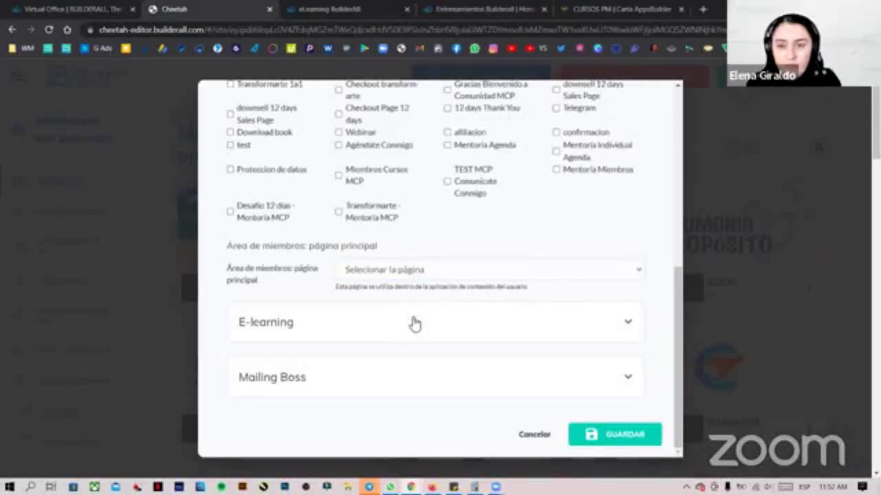
Examine the restricted area's E-learning course and Mailing Boss list options, and discard the new area without saving
click(383, 321)
scroll(460, 375, down, 2)
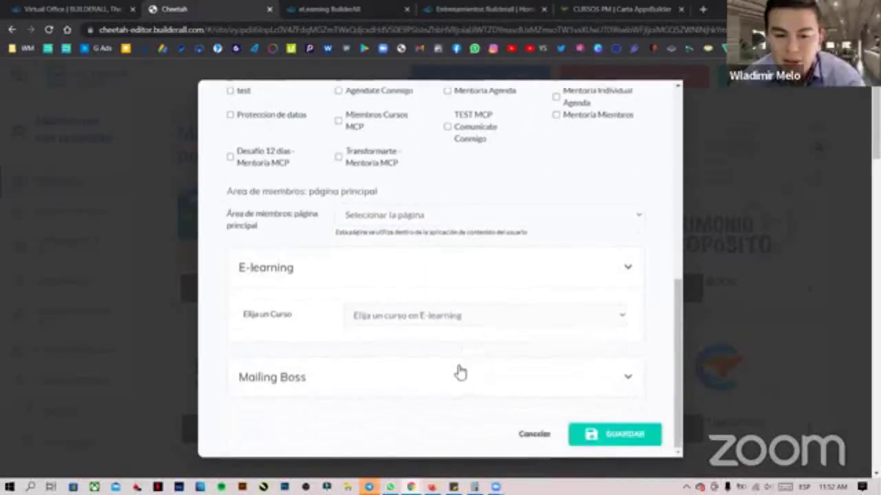
click(478, 378)
scroll(412, 316, down, 2)
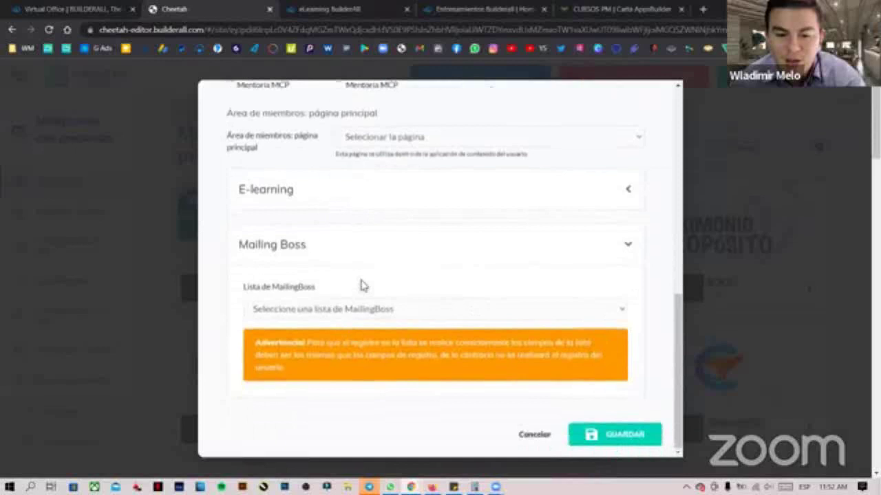
click(456, 207)
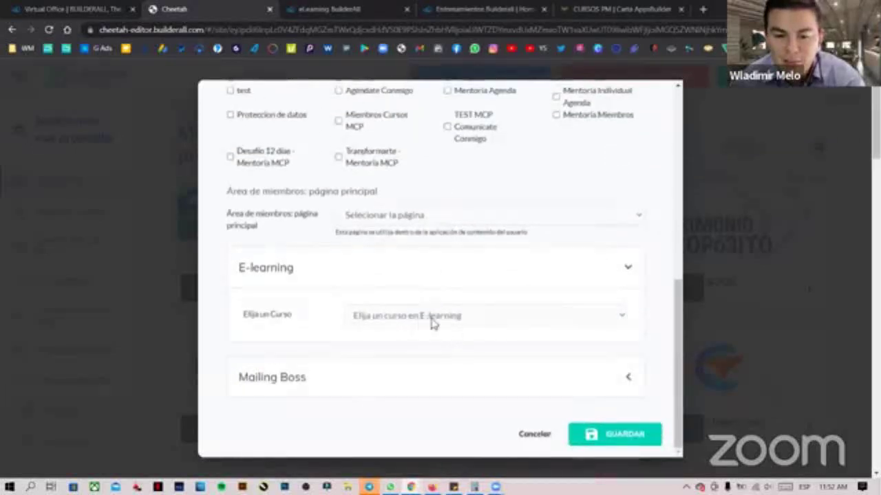
scroll(619, 275, up, 2)
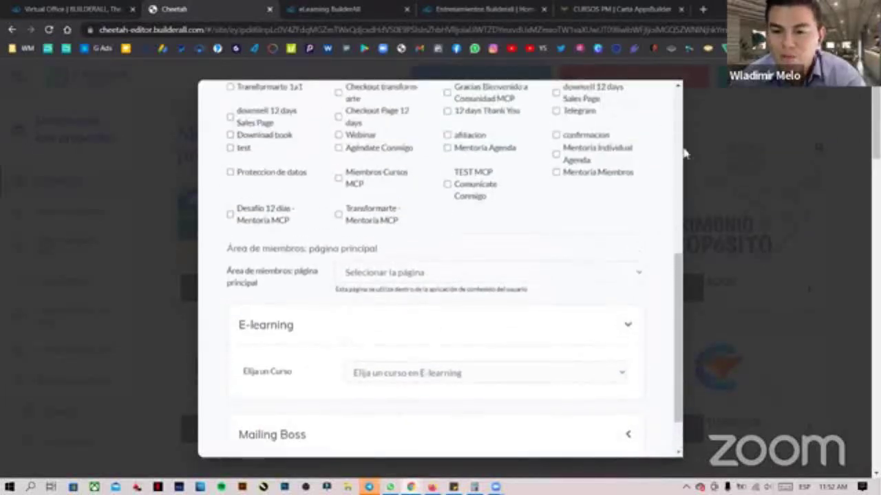
scroll(564, 406, down, 2)
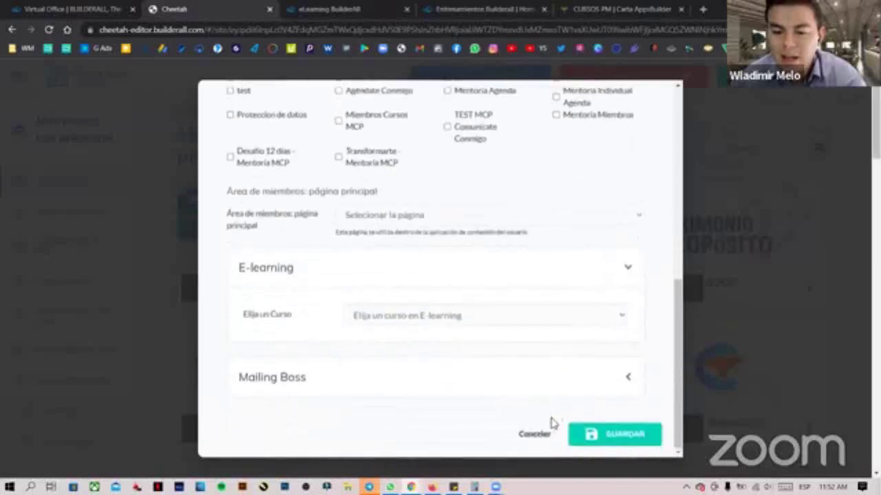
click(533, 434)
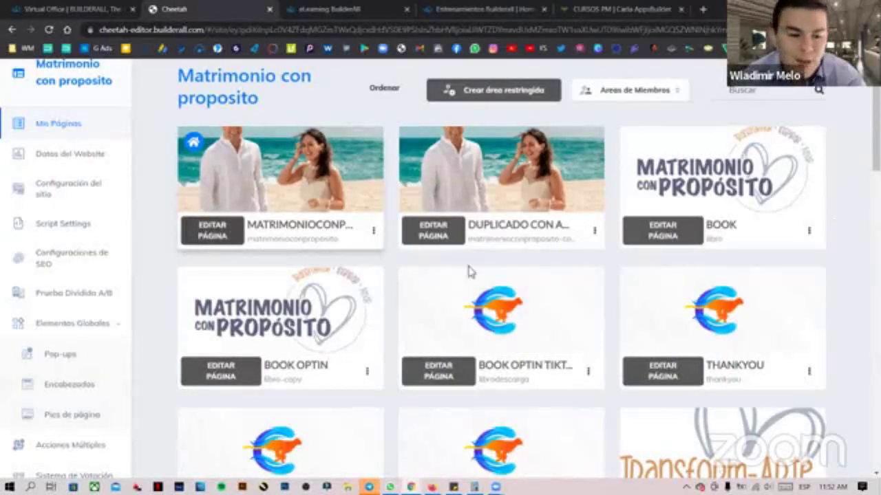
Open the Miembros list of the site's member area and look through the members and their assigned areas
scroll(68, 323, down, 3)
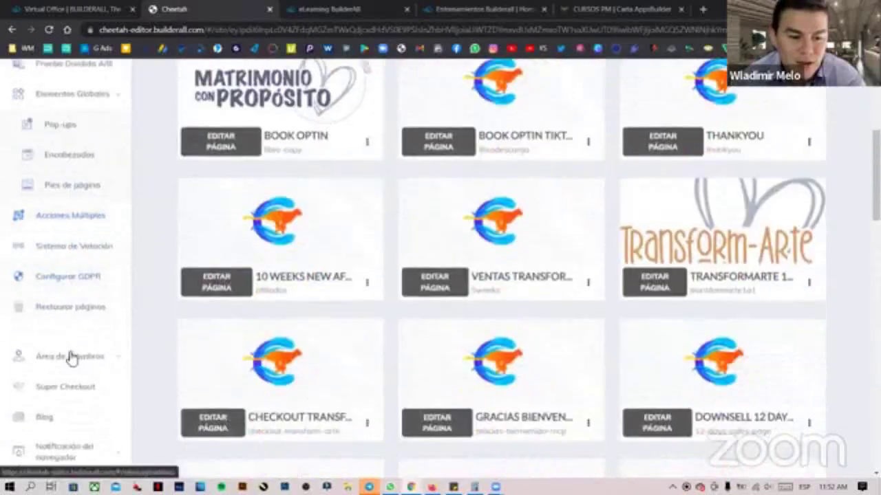
click(72, 359)
scroll(73, 315, down, 2)
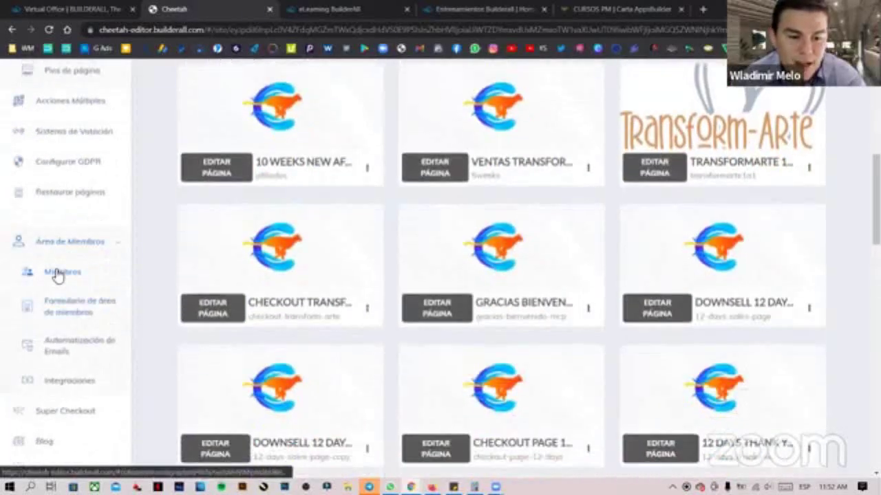
click(59, 274)
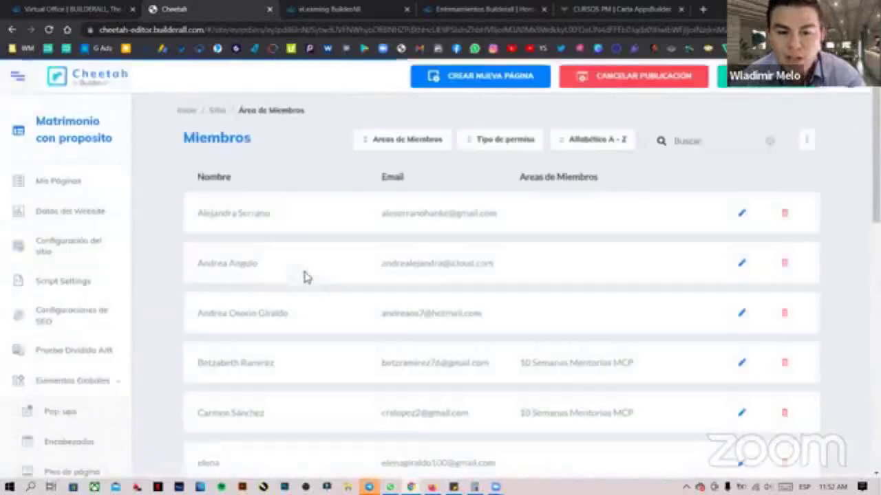
scroll(452, 269, down, 5)
scroll(452, 268, up, 5)
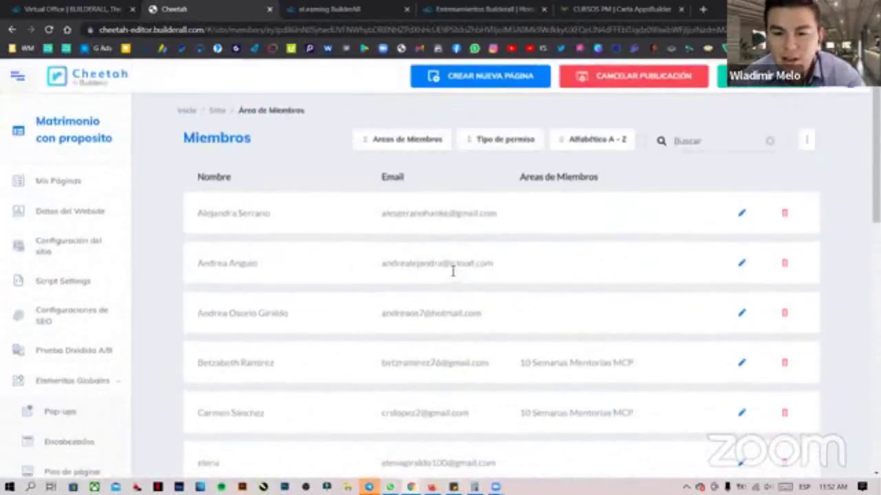
scroll(107, 341, down, 3)
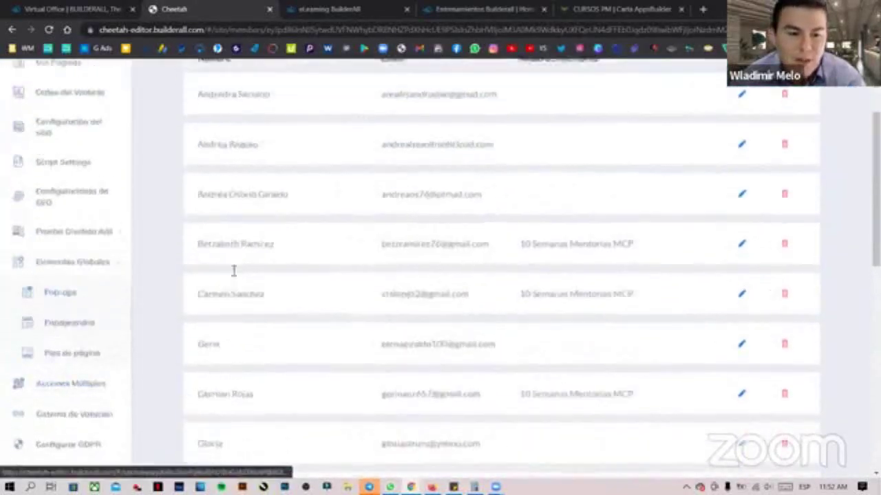
scroll(228, 269, up, 3)
Return to the site's pages and locate the Mentoría Miembros page among the member pages
click(70, 185)
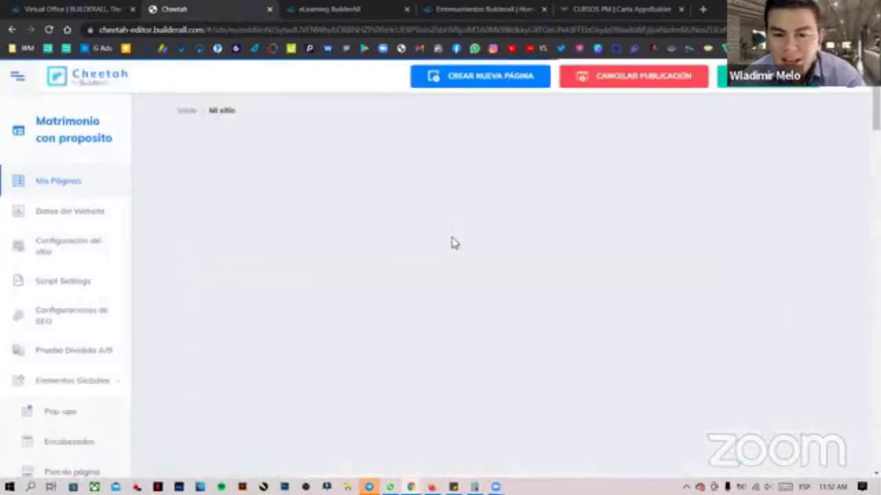
scroll(467, 248, down, 3)
scroll(619, 289, down, 15)
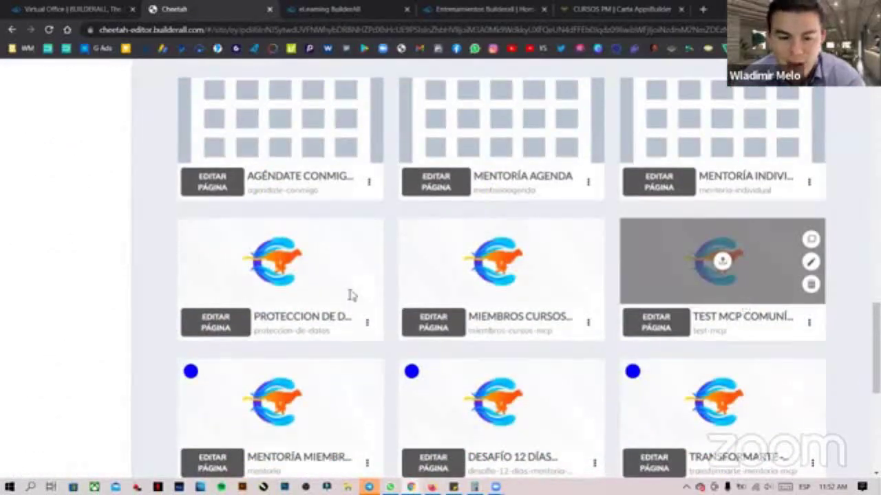
scroll(351, 294, down, 3)
drag(263, 285, 348, 289)
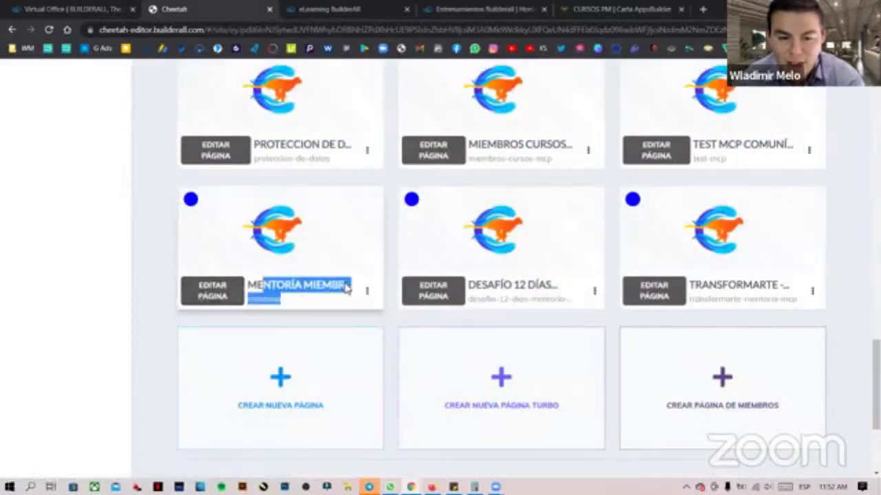
Open the Mentoría Miembros page on the live website and look it over
click(367, 290)
click(338, 313)
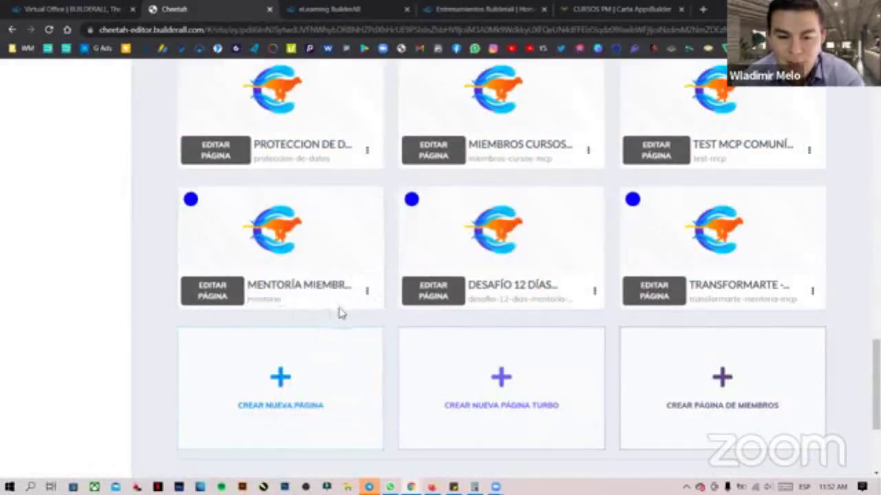
click(366, 290)
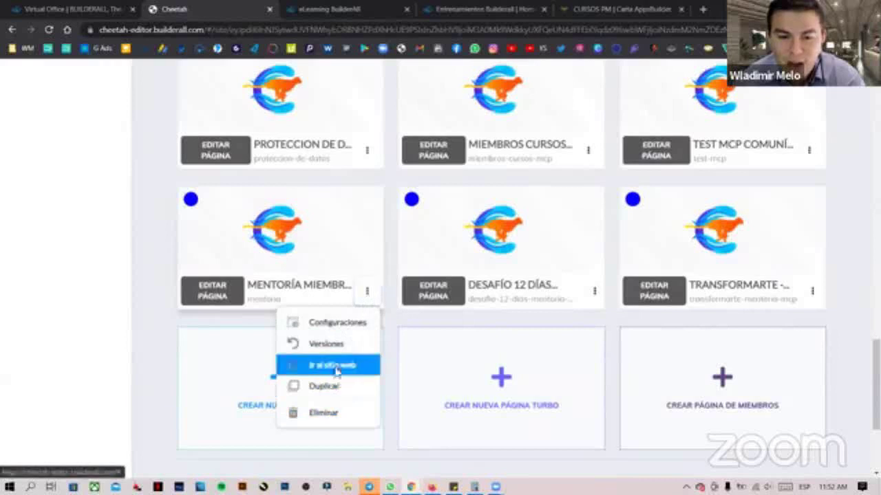
click(336, 365)
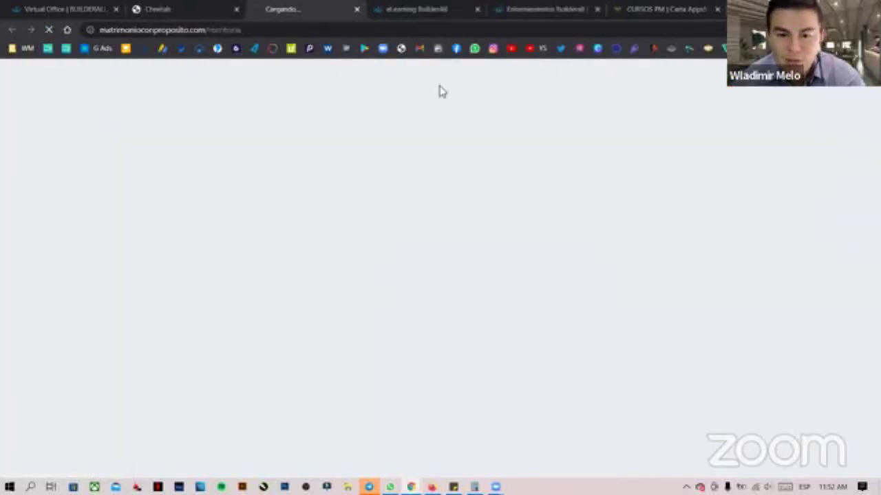
click(426, 237)
click(428, 260)
click(441, 306)
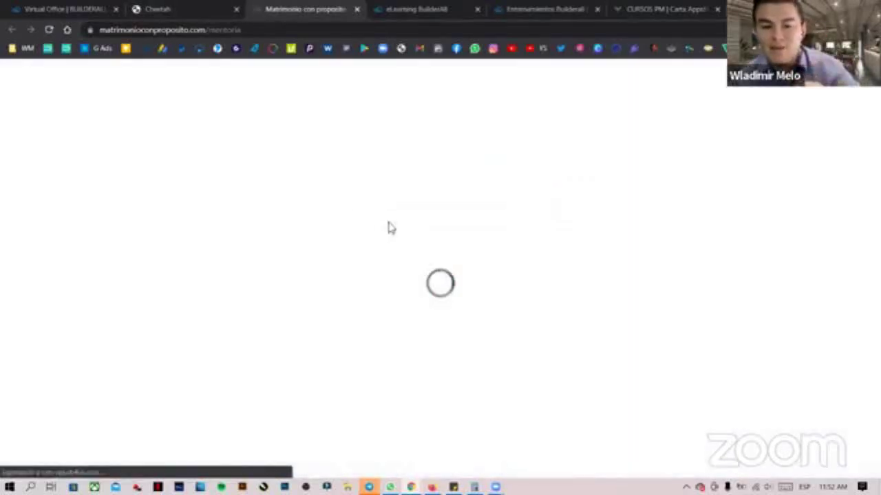
scroll(568, 192, down, 3)
scroll(546, 218, up, 3)
Go back to Cheetah, view the Desafío 12 días - Mentoría MCP page on the live website, and close it
click(196, 9)
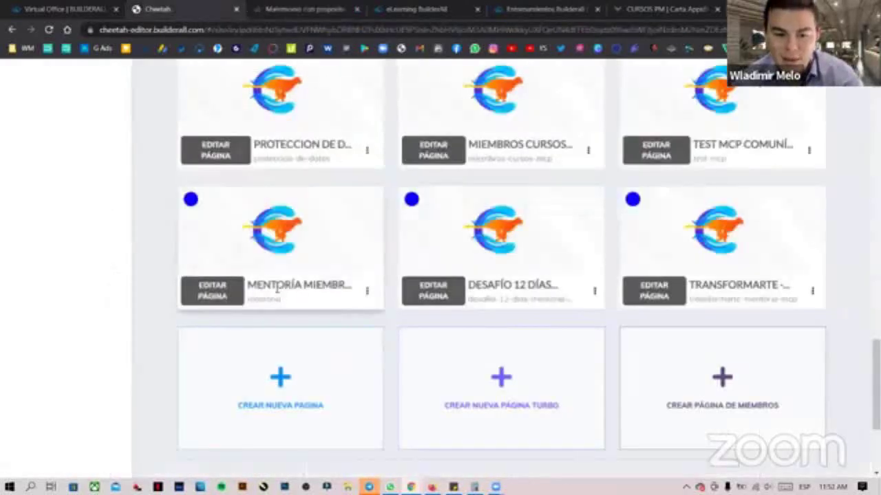
drag(275, 284, 335, 285)
drag(487, 285, 549, 287)
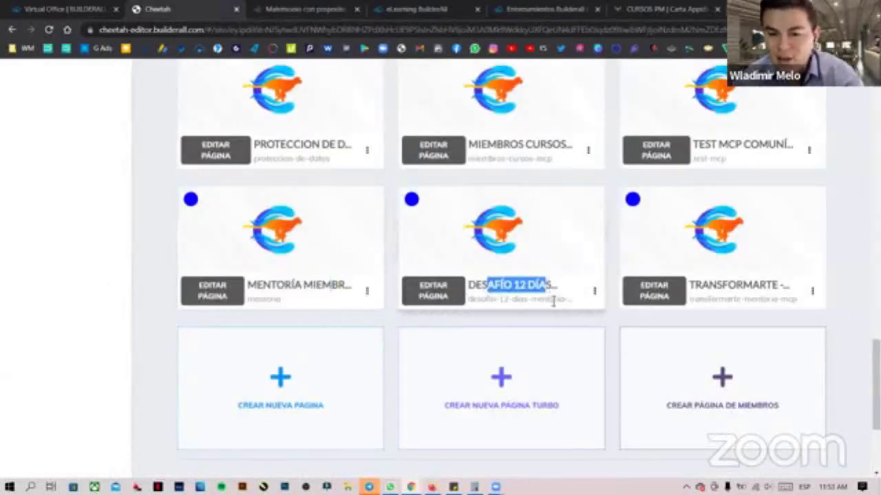
click(557, 301)
click(594, 291)
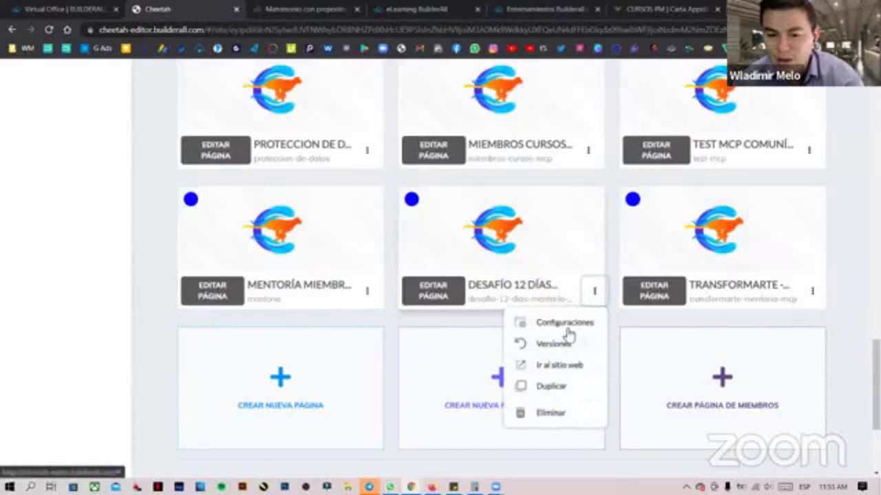
click(561, 364)
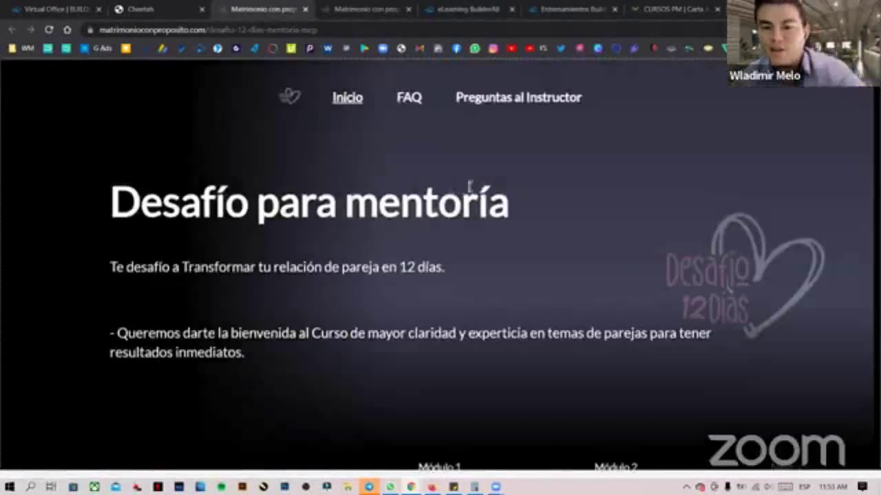
scroll(483, 182, down, 2)
scroll(483, 182, up, 2)
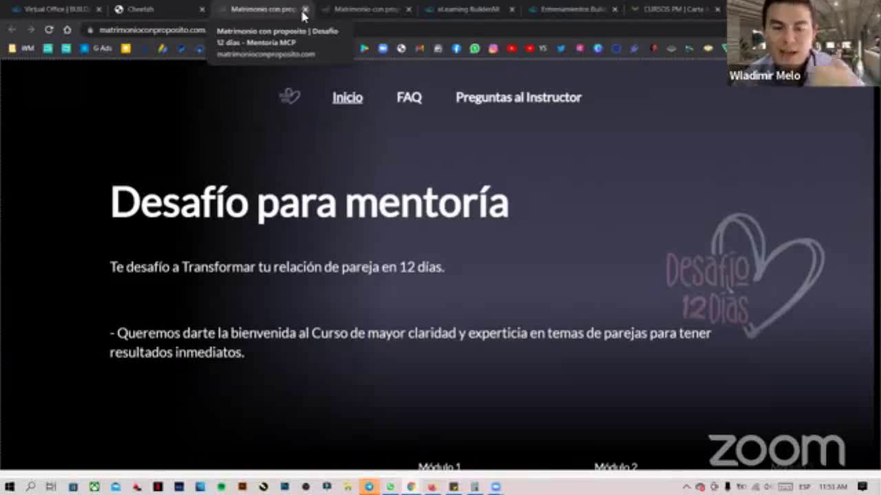
click(303, 15)
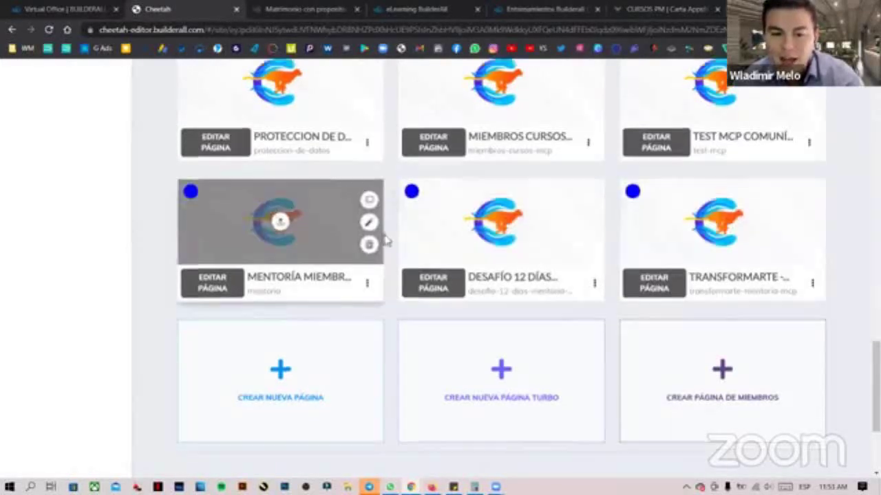
Review the included pages and main page of the 10 Semanas Mentorias MCP member area, and leave its settings without saving
scroll(426, 289, down, 3)
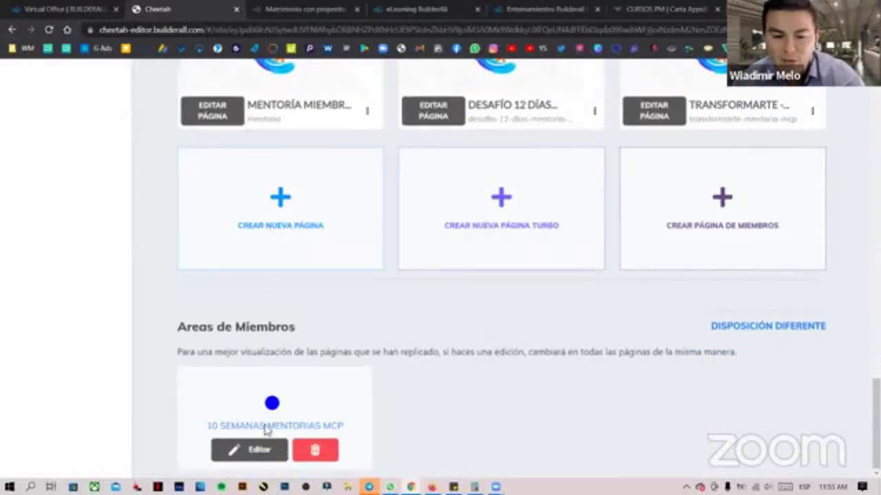
click(249, 450)
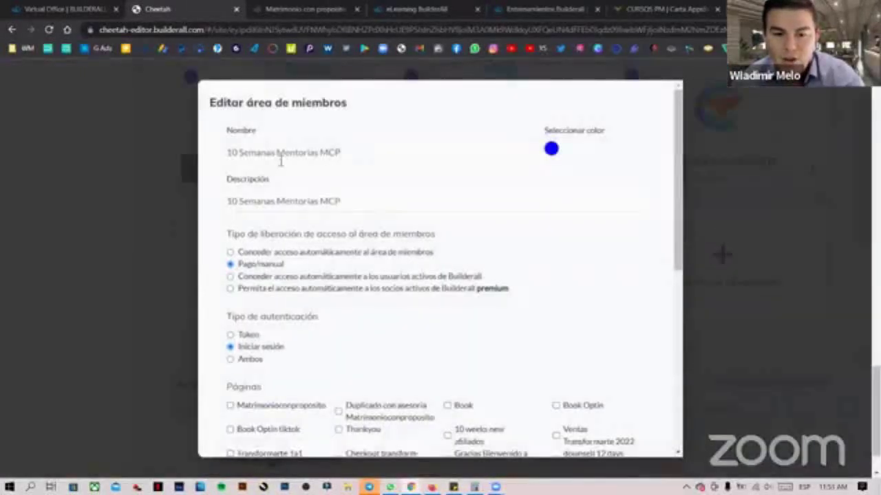
scroll(295, 261, down, 5)
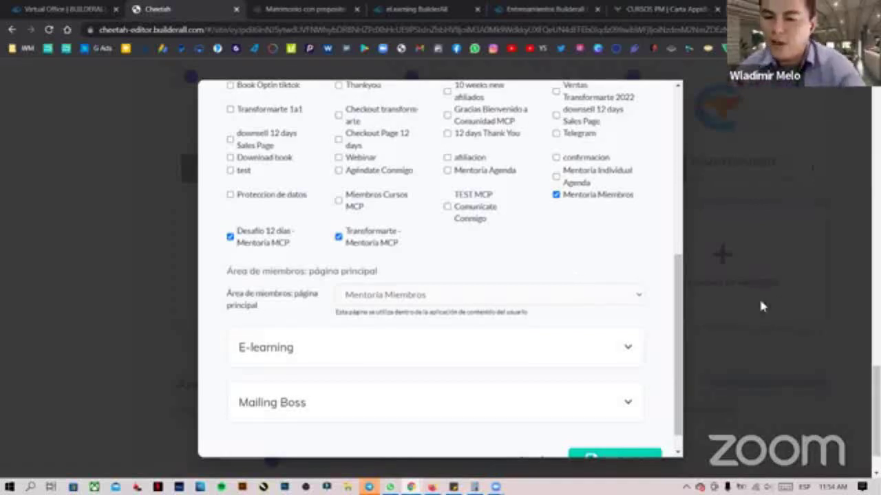
scroll(544, 421, down, 1)
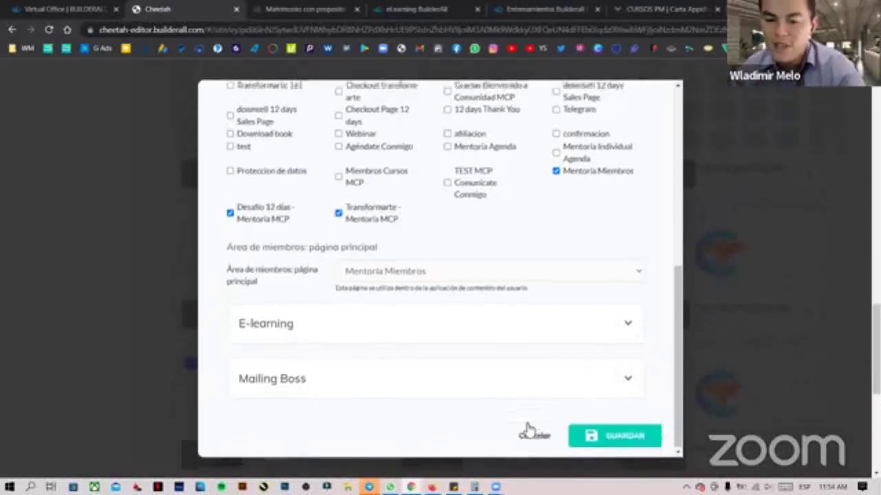
click(528, 432)
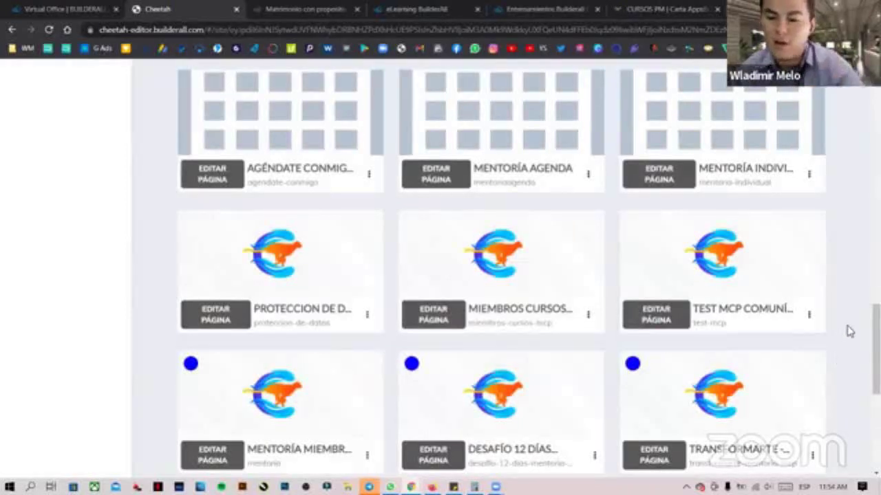
scroll(849, 332, down, 3)
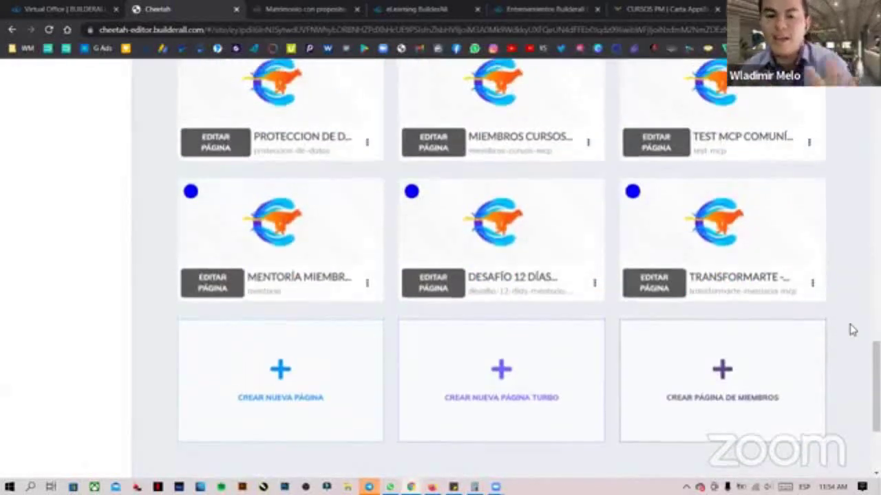
Set the 10 Semanas Mentorias MCP member area's color to dark red (RGB 184, 25, 25) and save the area
scroll(849, 331, up, 1)
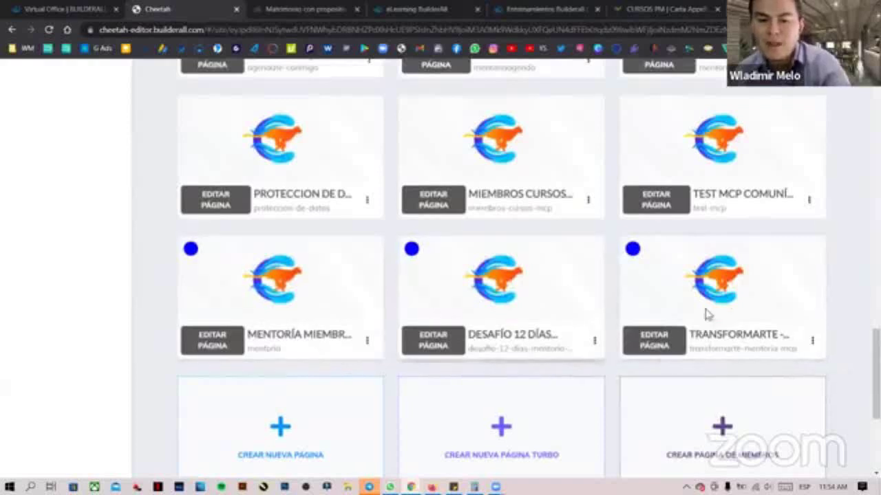
scroll(776, 344, down, 2)
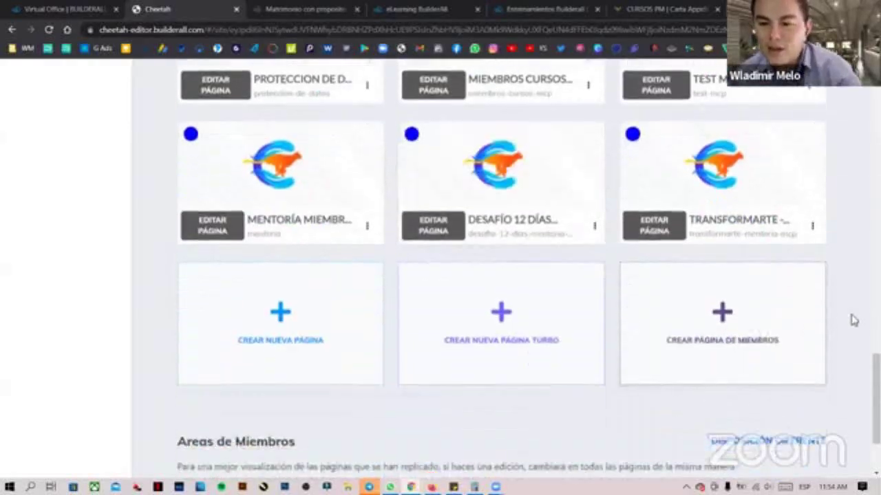
scroll(566, 220, up, 1)
scroll(390, 326, down, 1)
click(274, 448)
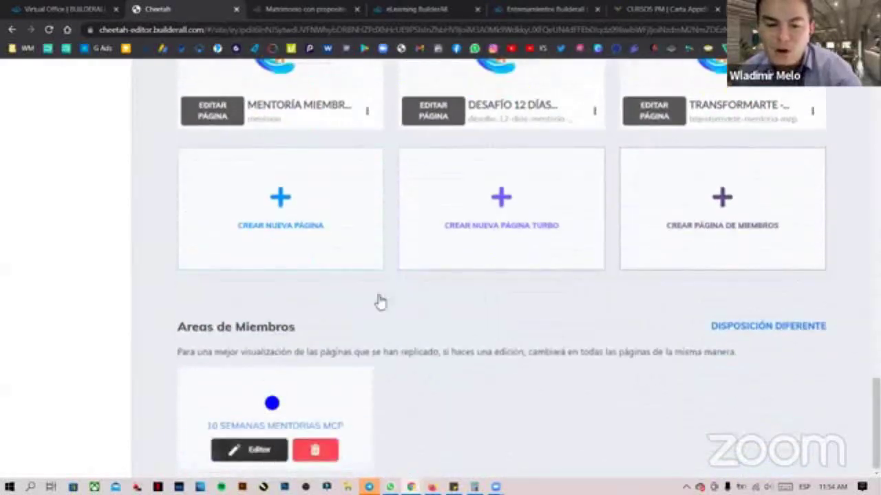
scroll(561, 248, up, 3)
scroll(563, 238, up, 2)
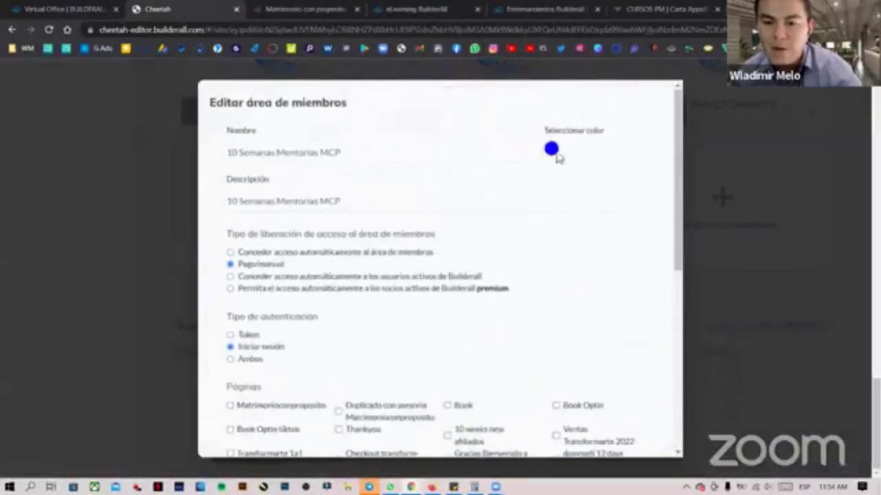
click(553, 150)
click(572, 188)
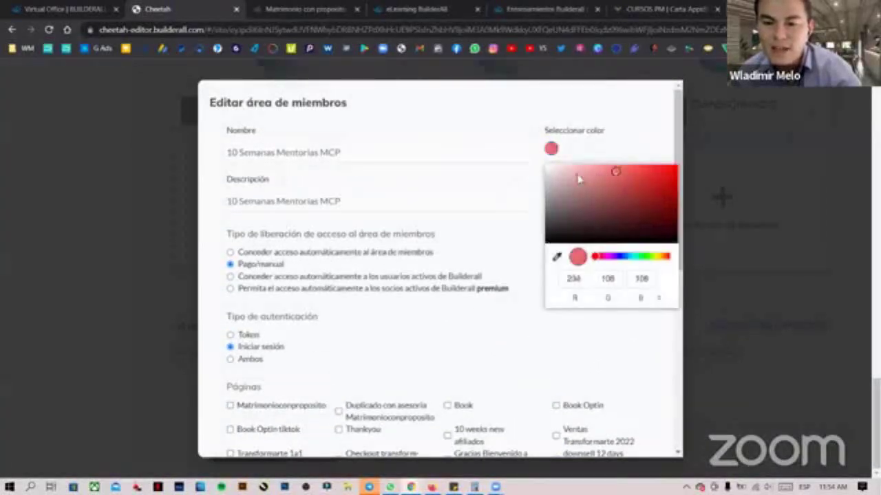
click(656, 202)
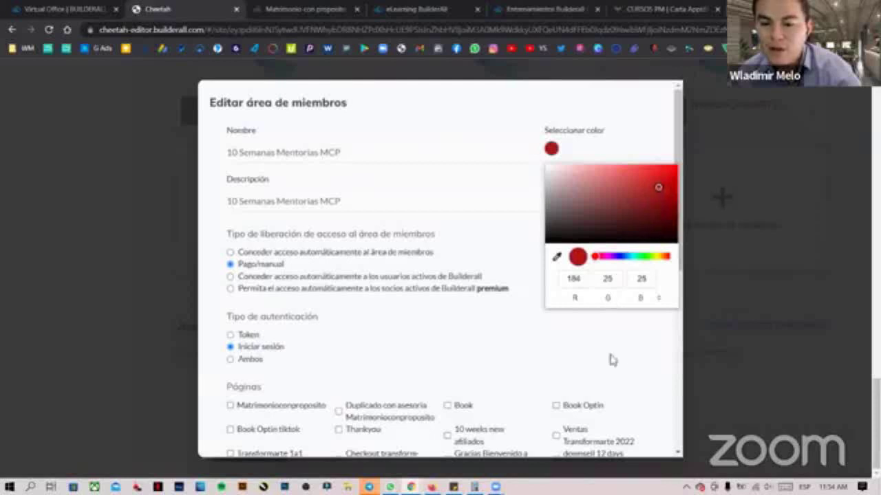
click(637, 363)
scroll(676, 310, down, 10)
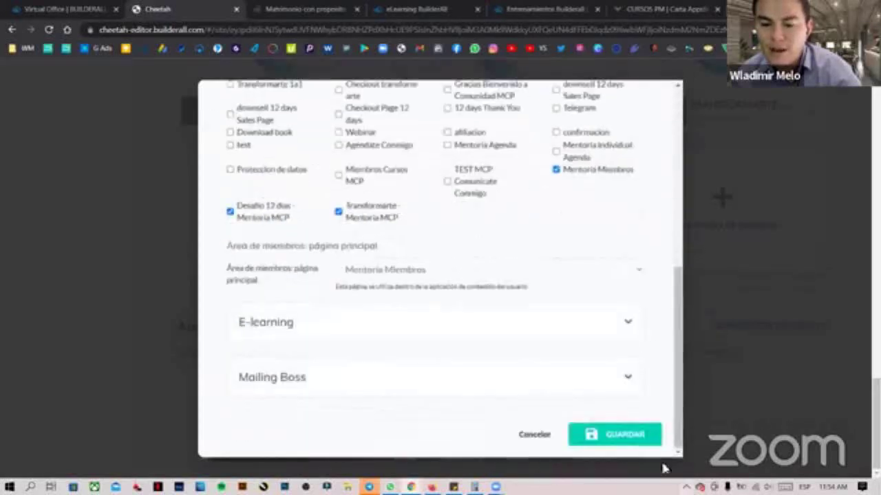
click(652, 434)
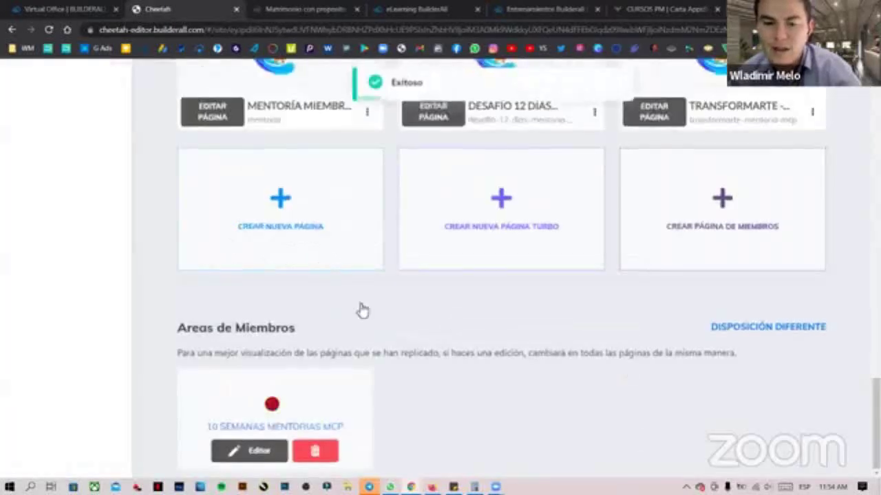
Check the color markers on the member pages, set the 10 Semanas Mentorias MCP member area's color to blue-violet, and save it
scroll(363, 311, up, 5)
scroll(791, 344, down, 1)
scroll(695, 399, down, 4)
click(251, 450)
scroll(570, 149, up, 5)
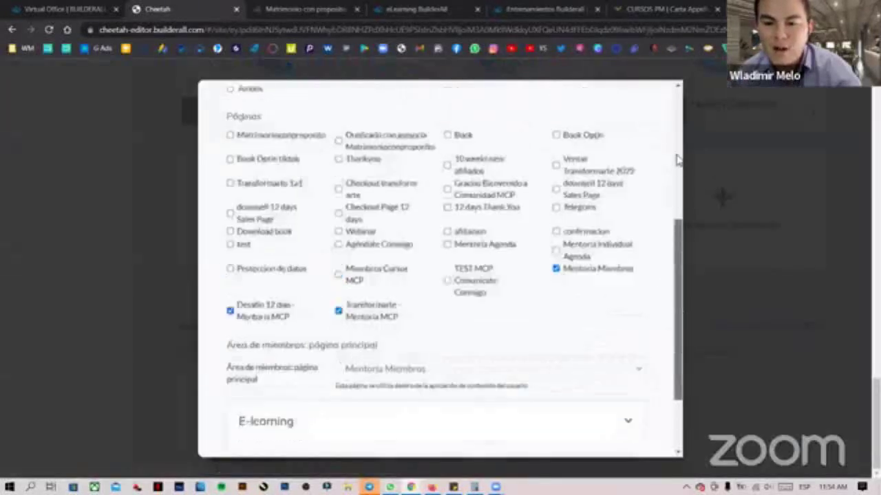
click(552, 149)
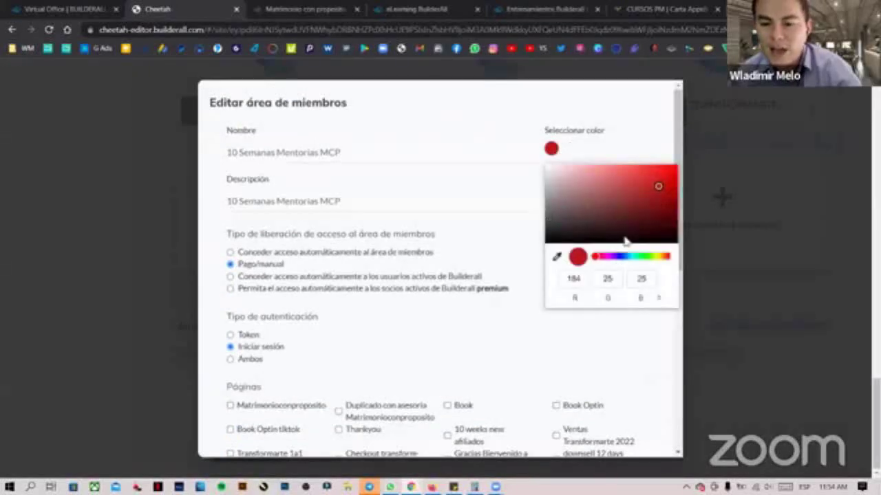
click(618, 256)
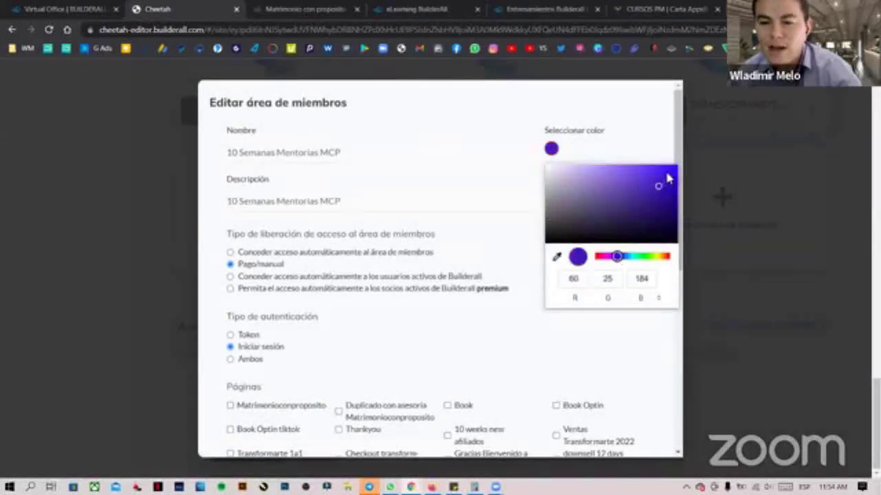
click(621, 379)
scroll(637, 364, down, 5)
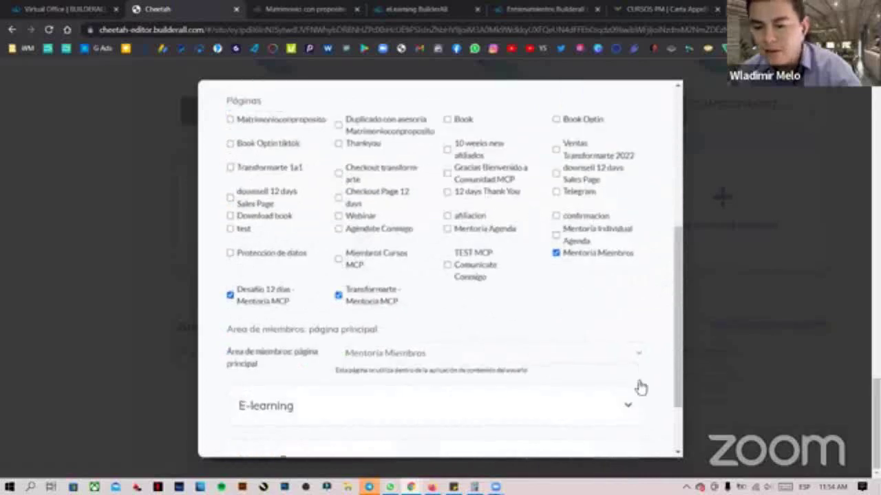
scroll(638, 399, down, 3)
click(632, 434)
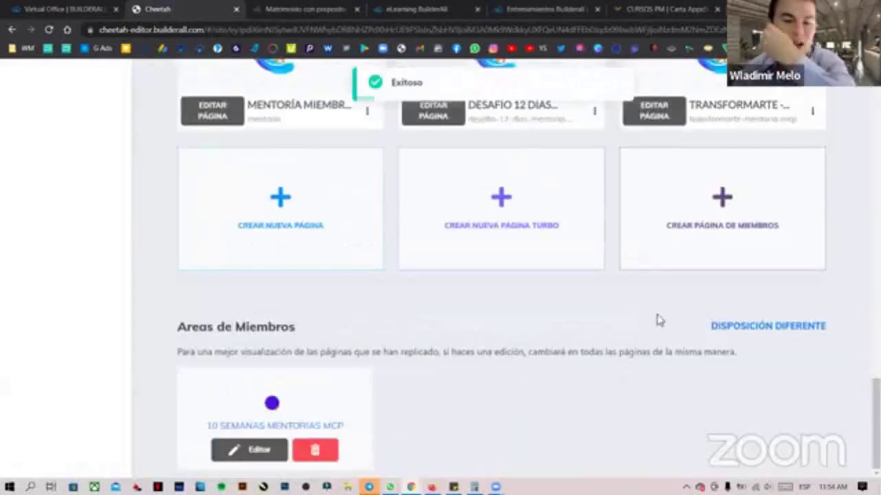
Examine the color markers that distinguish the member area's pages from the site's other pages
scroll(657, 320, up, 6)
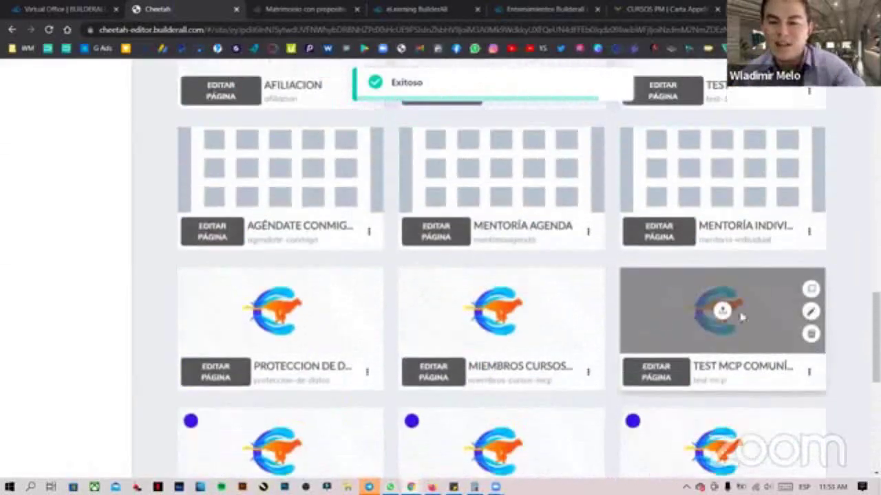
scroll(839, 302, down, 1)
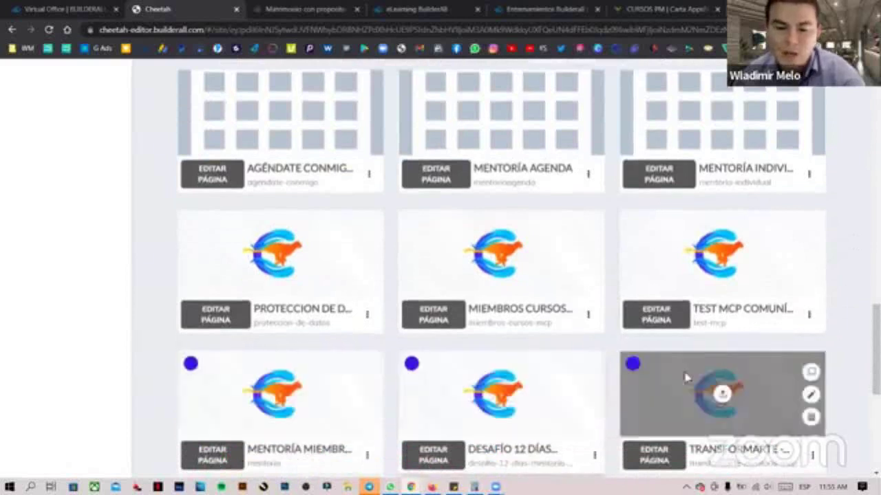
scroll(715, 296, up, 1)
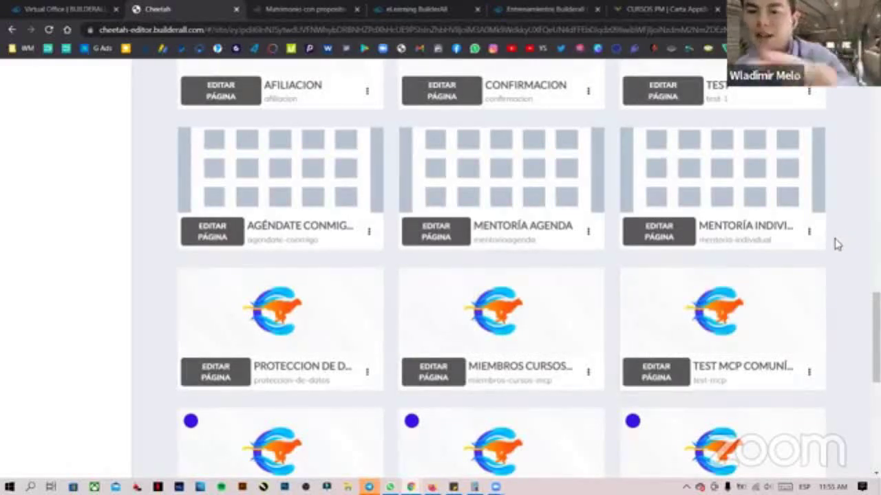
scroll(835, 244, down, 6)
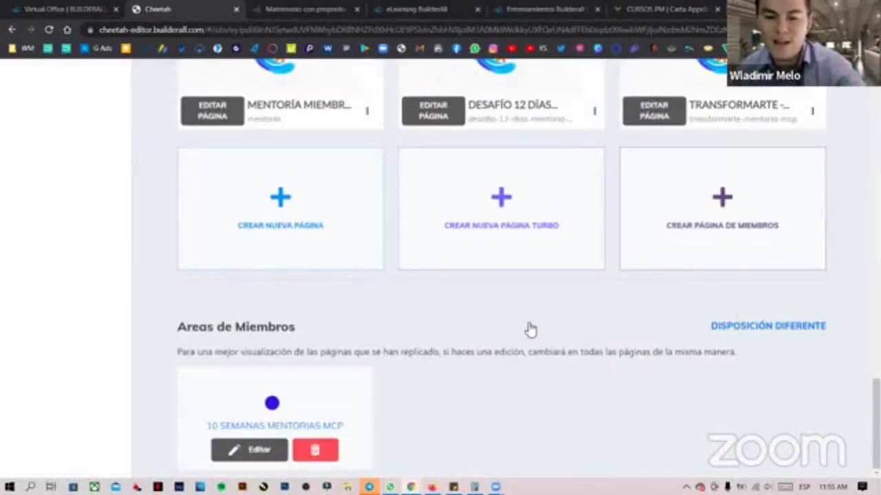
scroll(529, 330, up, 4)
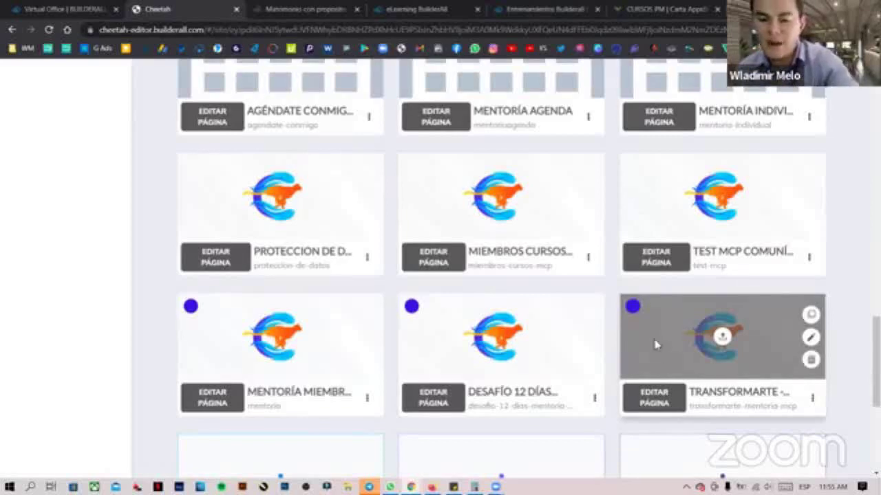
scroll(652, 329, up, 10)
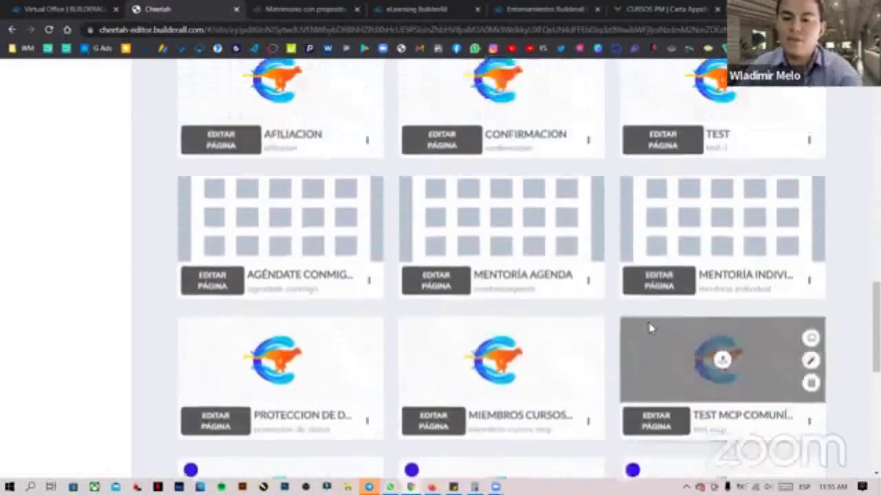
scroll(619, 313, up, 2)
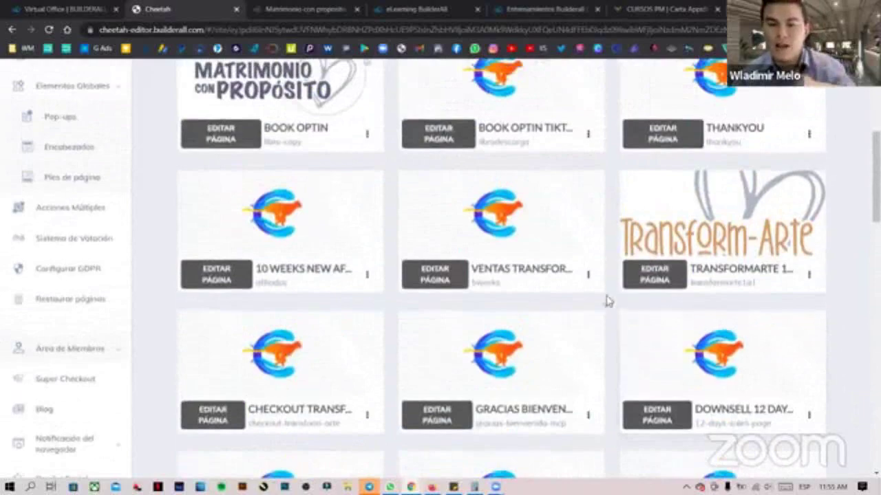
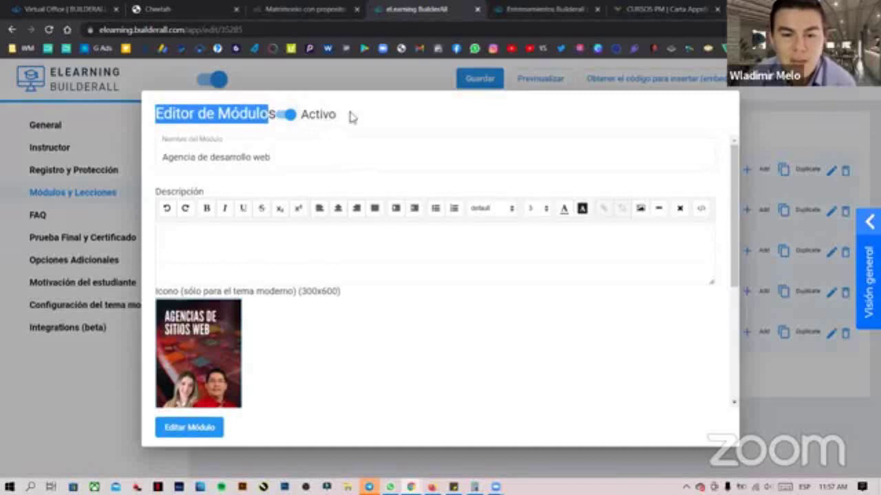
Deactivate the Agencia de desarrollo web module in the eLearning course and save the module
click(362, 123)
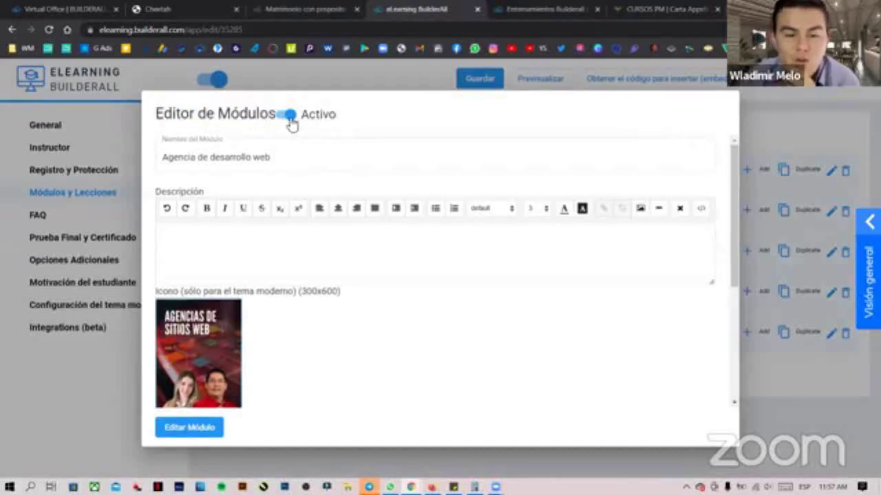
click(290, 117)
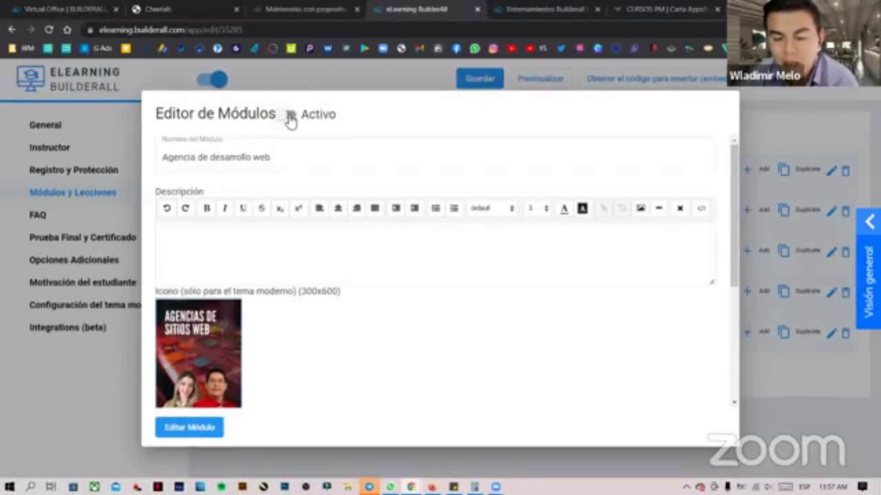
click(290, 117)
click(290, 117)
scroll(588, 383, down, 5)
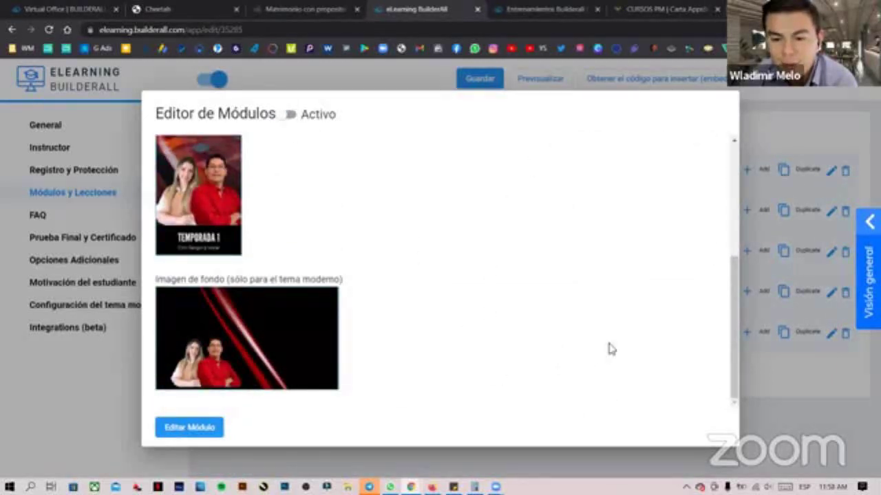
click(214, 427)
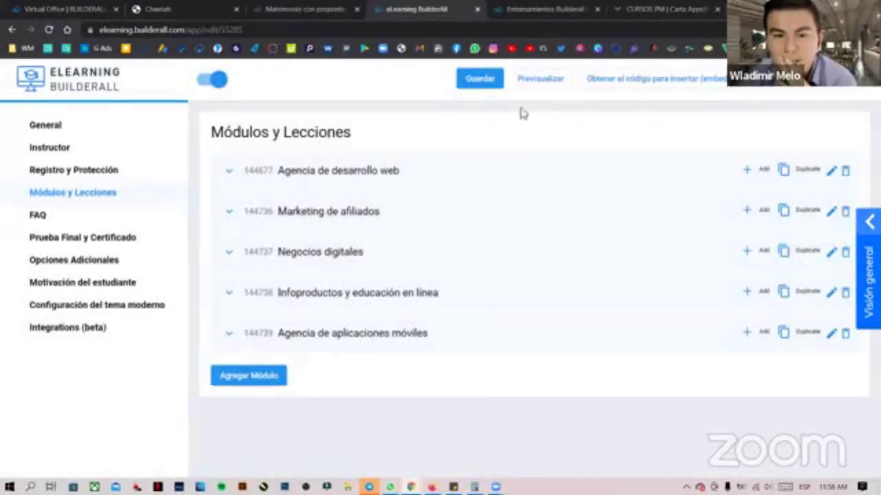
Preview the course and compare its module carousel with the module list in the course editor
click(542, 80)
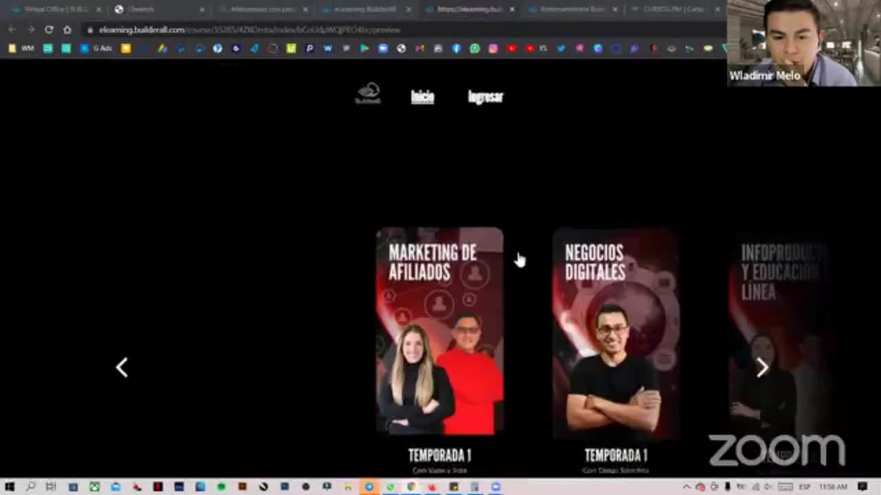
scroll(518, 257, down, 3)
click(401, 9)
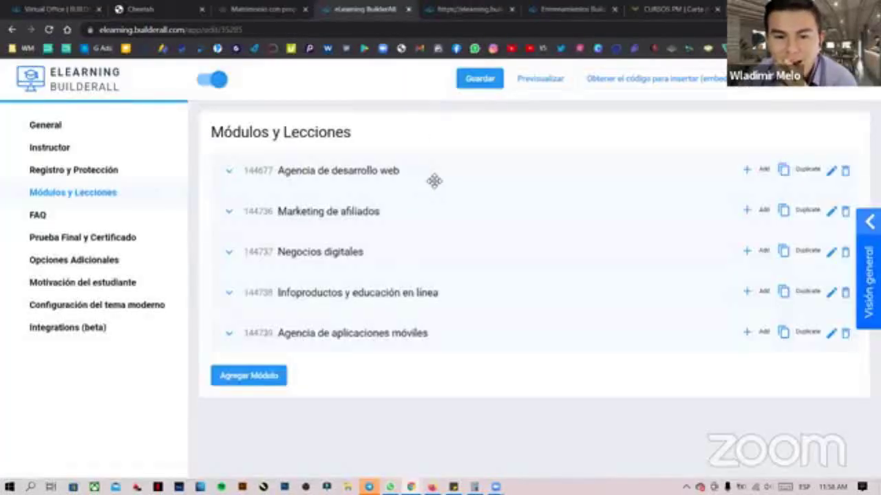
click(448, 8)
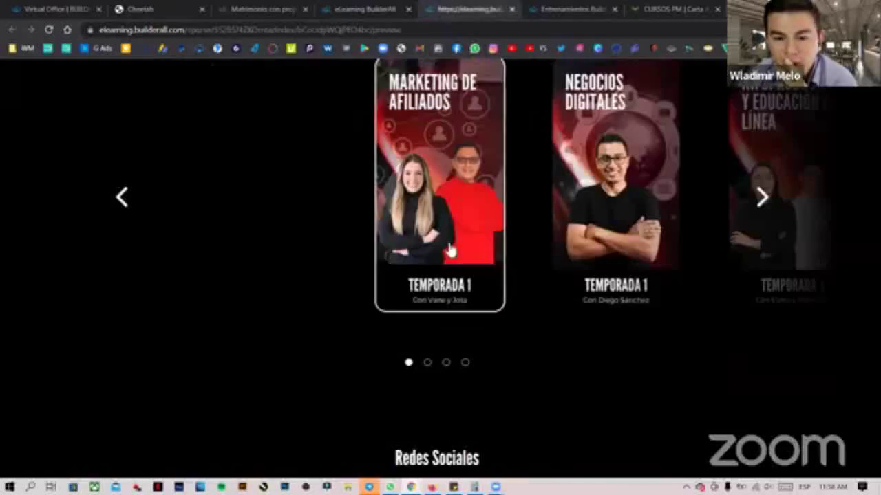
scroll(445, 305, up, 1)
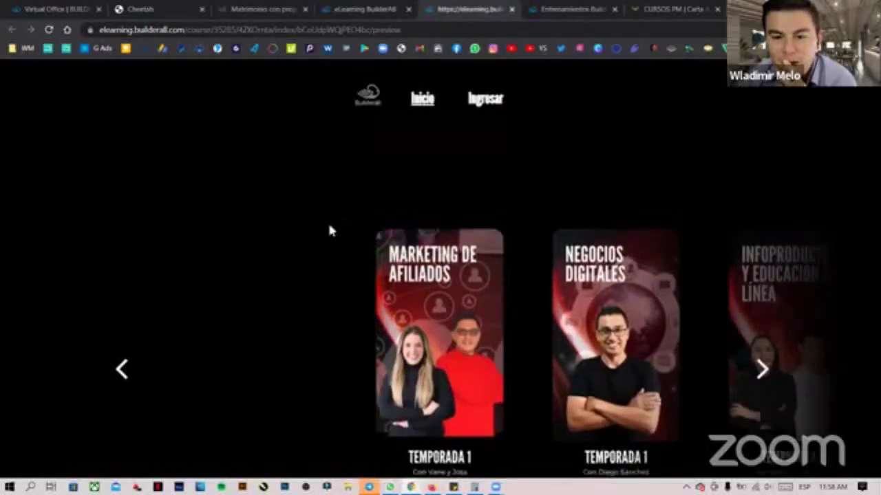
scroll(259, 212, down, 1)
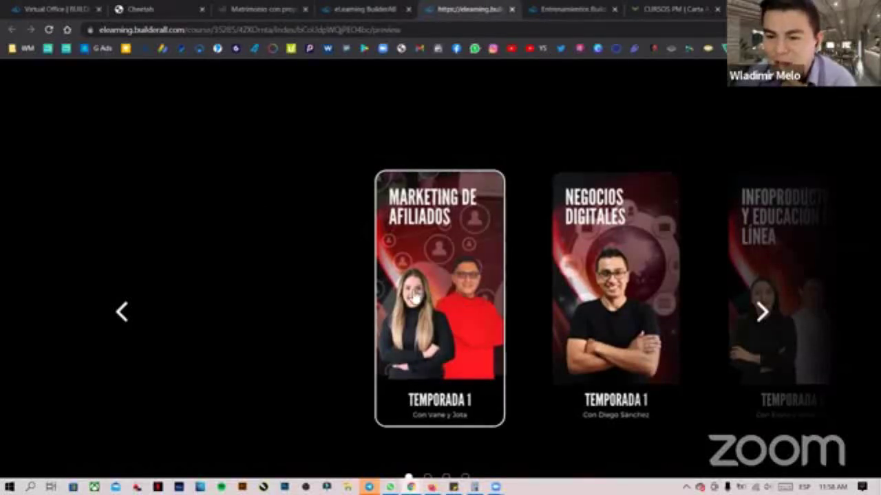
Reactivate the Agencia de desarrollo web module, save it, and check the module carousel in the course preview
click(374, 7)
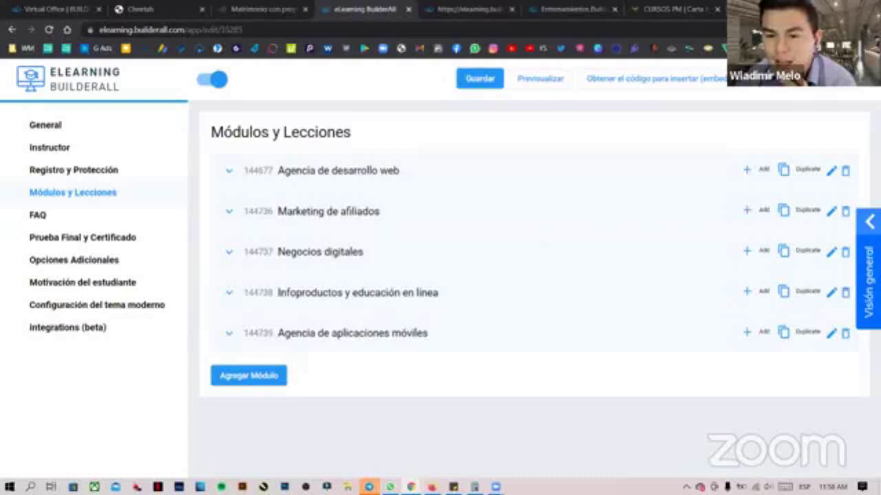
click(344, 175)
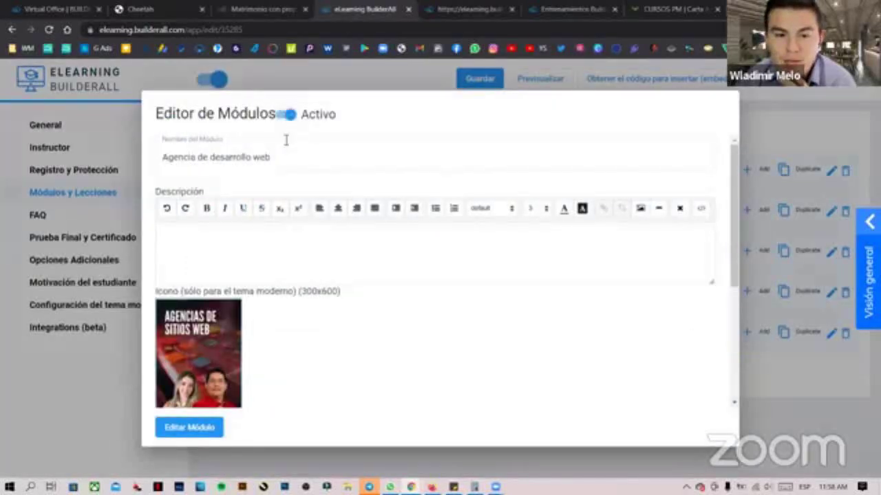
scroll(258, 269, down, 5)
click(187, 430)
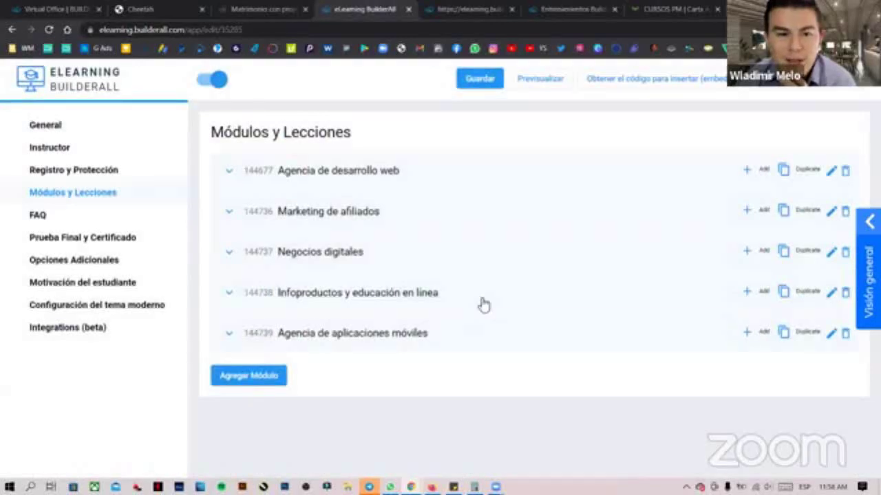
key(ctrl+Tab)
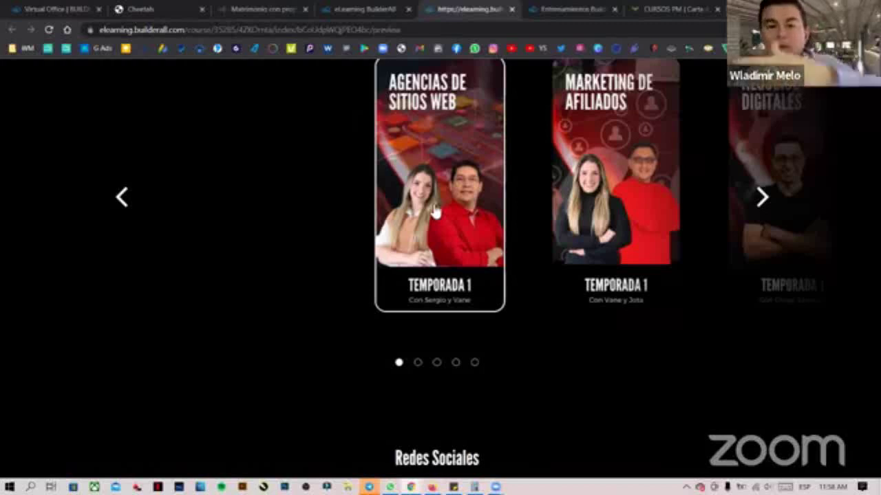
scroll(501, 197, up, 1)
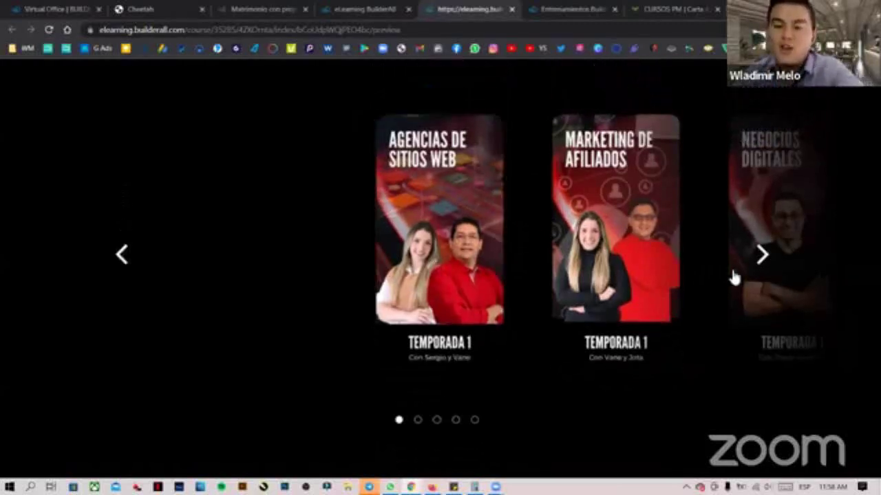
Check the active status of each of the five course modules, from Agencia de desarrollo web to Agencia de aplicaciones móviles
click(763, 266)
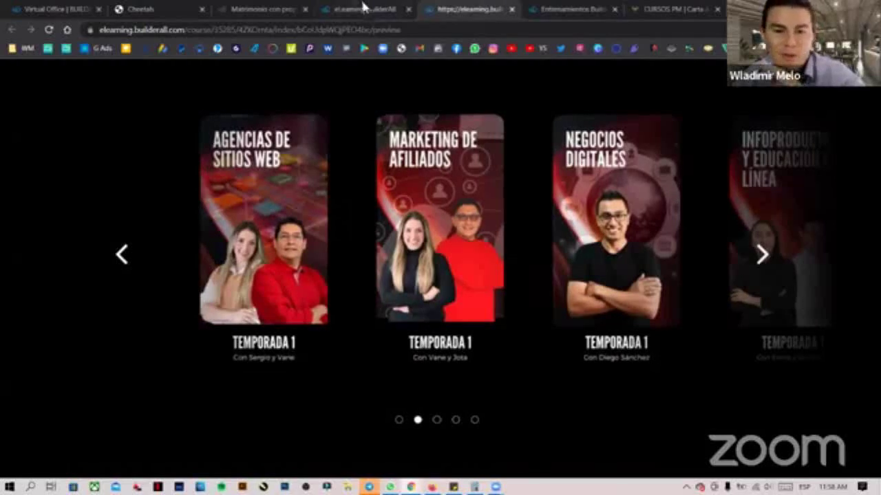
click(363, 9)
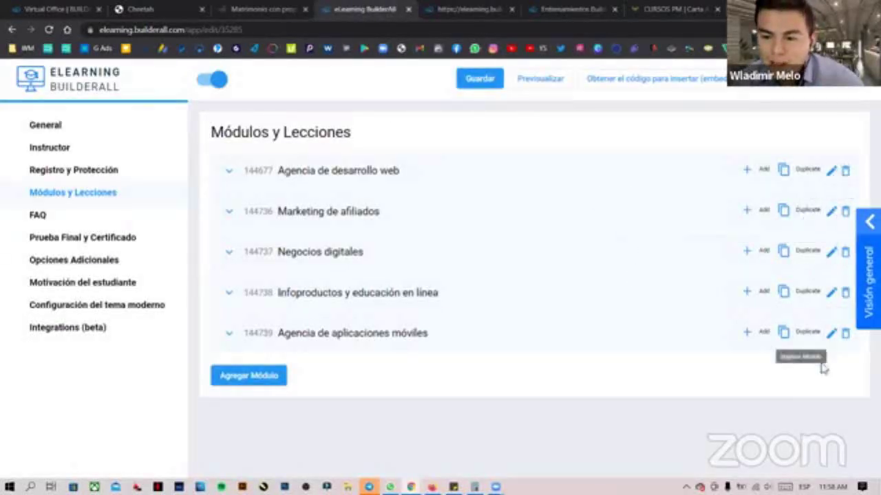
click(831, 171)
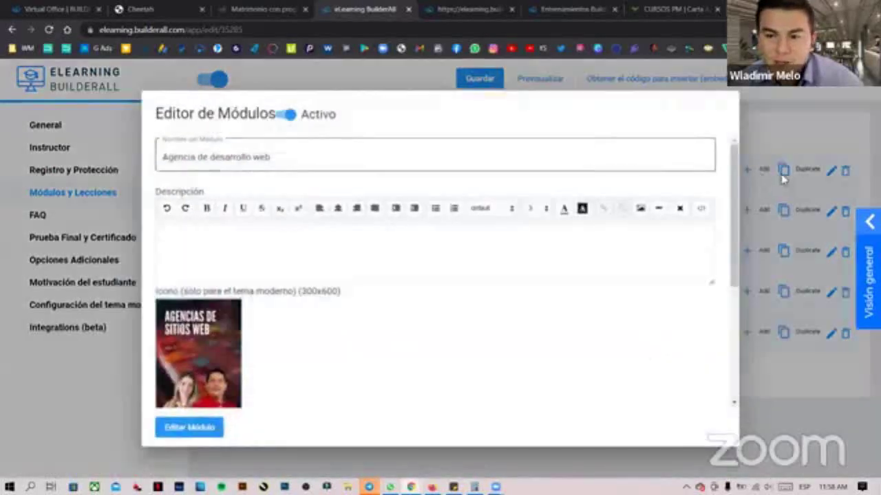
click(781, 180)
click(831, 211)
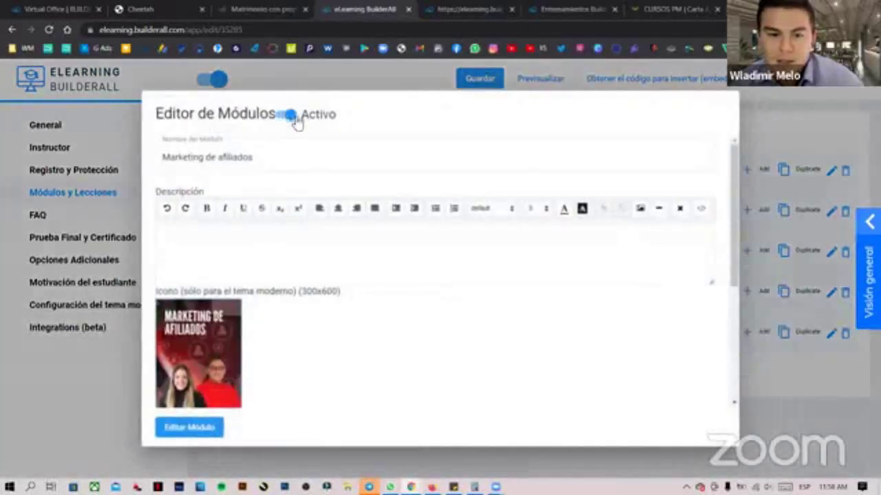
click(769, 225)
click(831, 252)
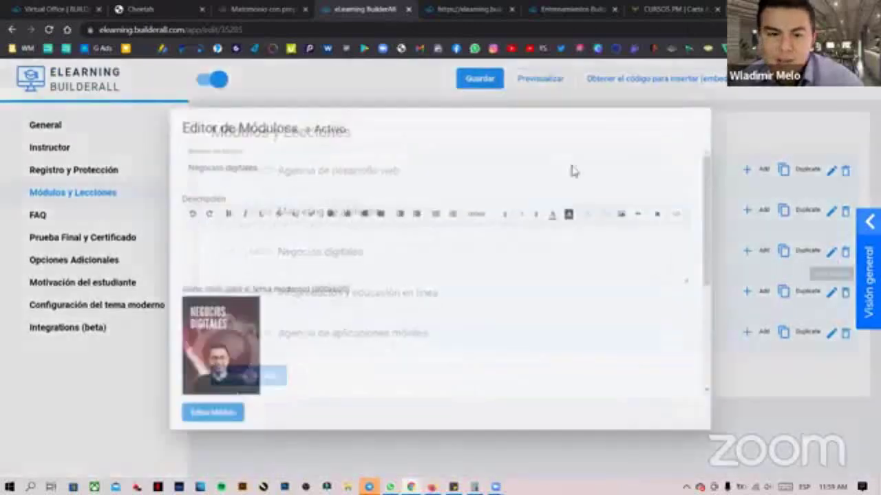
click(763, 276)
click(831, 292)
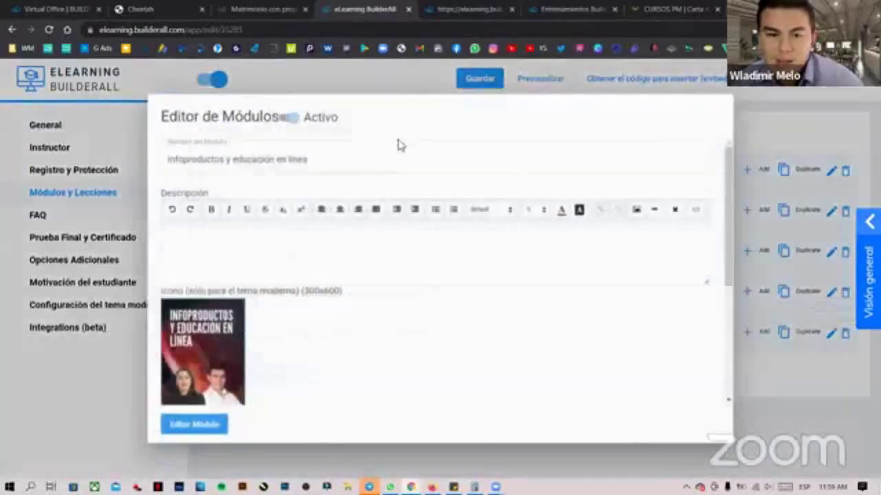
click(794, 219)
click(831, 333)
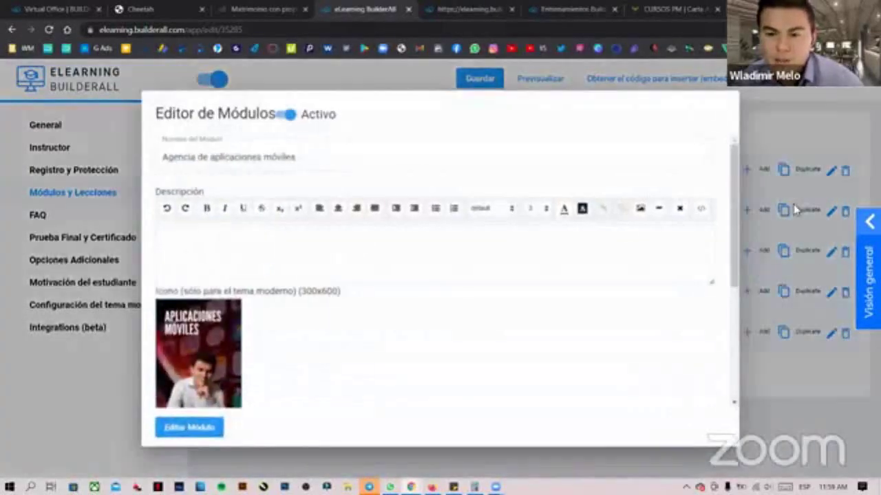
click(795, 211)
Deactivate the first lesson (Entrenamiento 1) of the Marketing de afiliados module, save it, and check the module's lesson list in the course preview
click(459, 172)
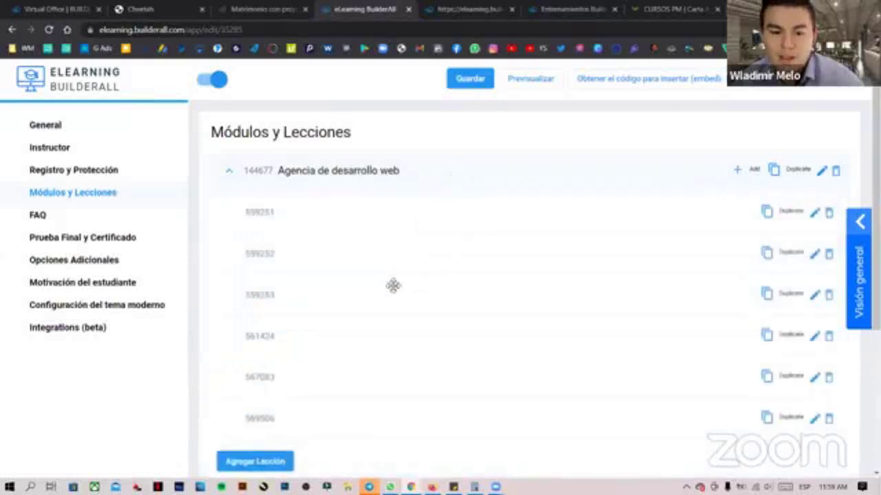
click(392, 186)
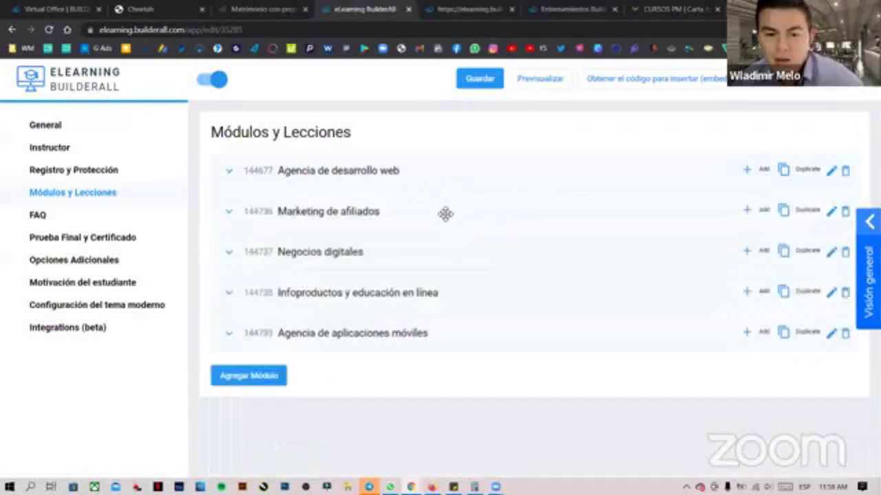
click(472, 213)
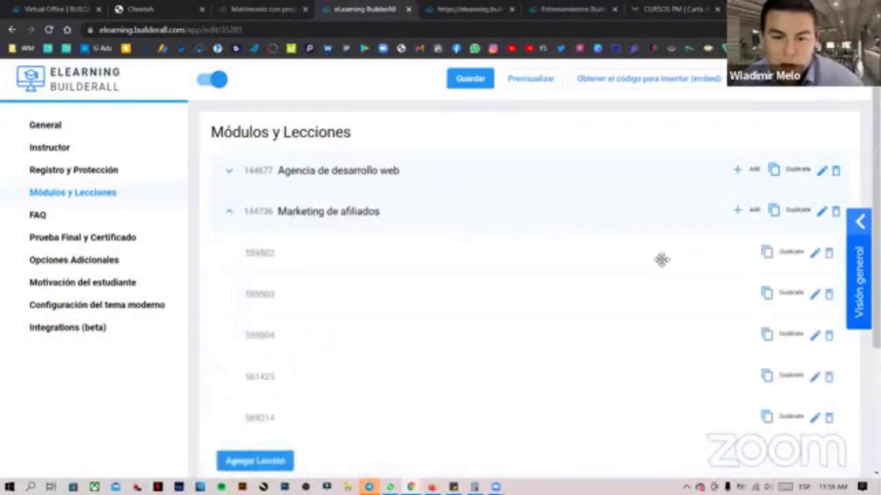
click(814, 255)
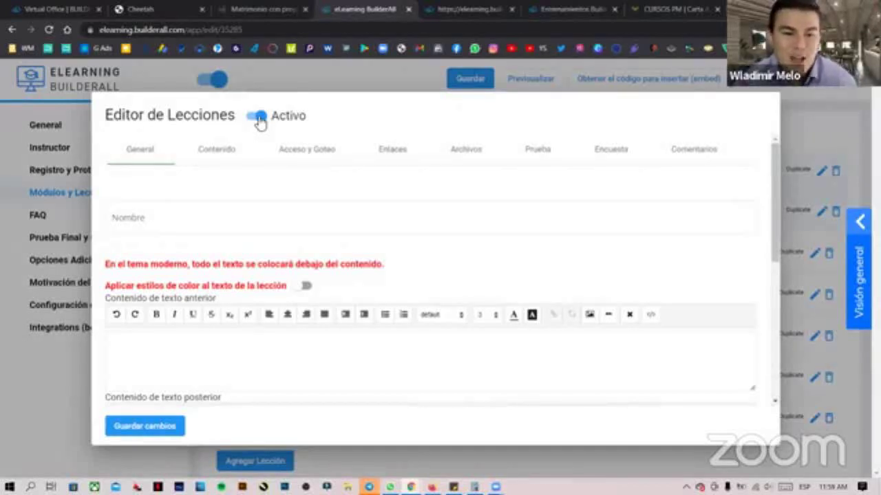
click(258, 118)
scroll(206, 289, down, 3)
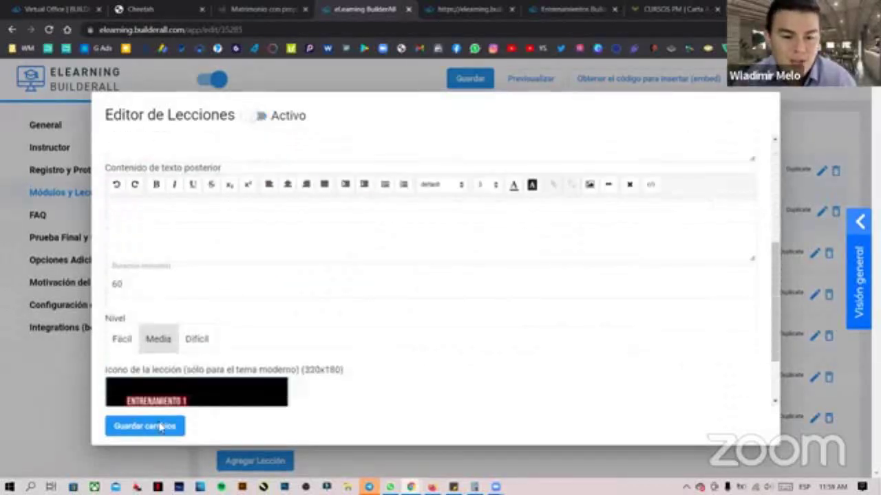
scroll(195, 371, down, 1)
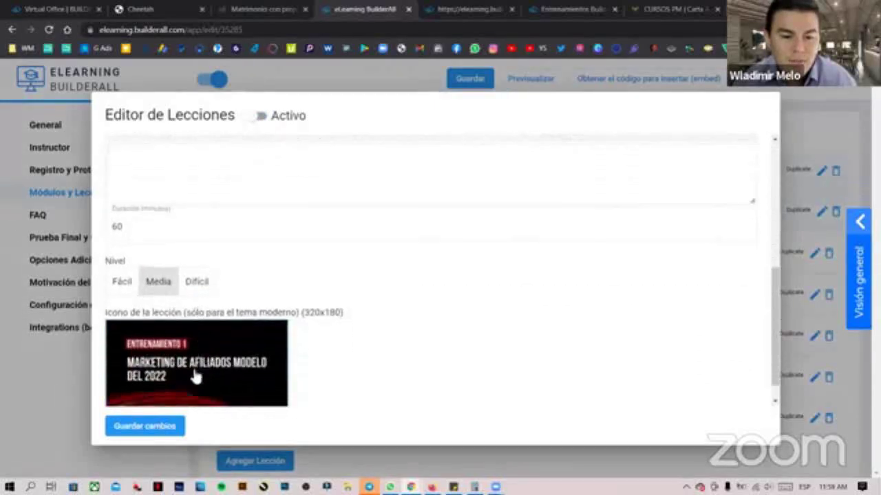
click(144, 426)
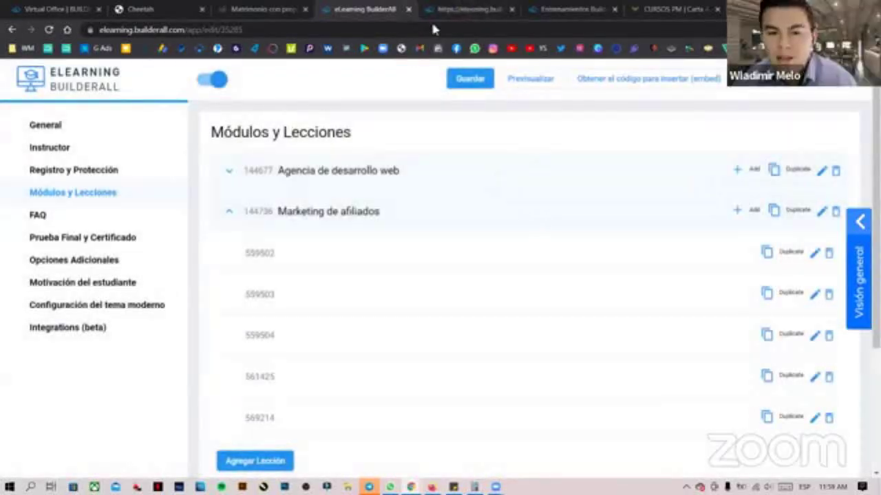
click(432, 22)
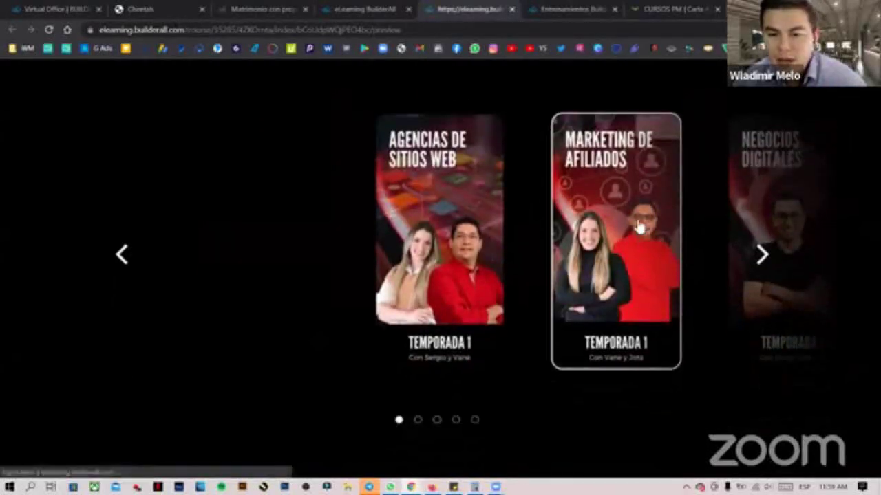
click(639, 224)
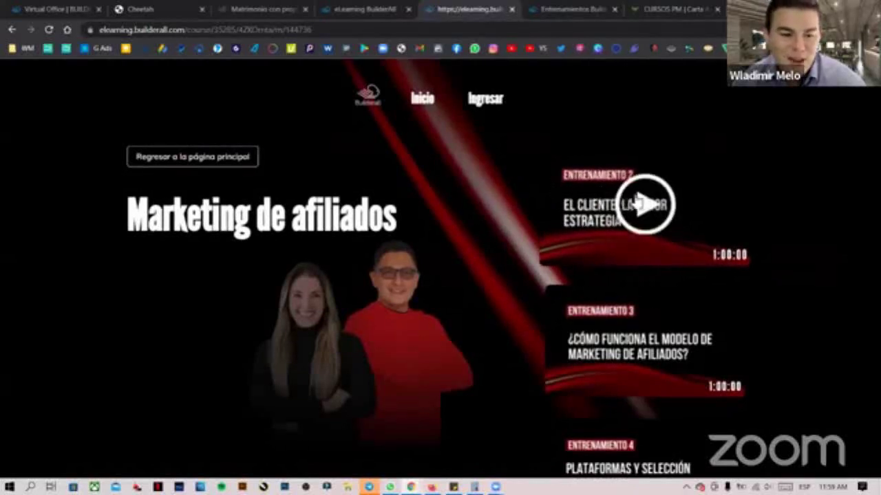
Reactivate the first lesson of the Marketing de afiliados module, save it, and check the module page in the course preview
click(348, 8)
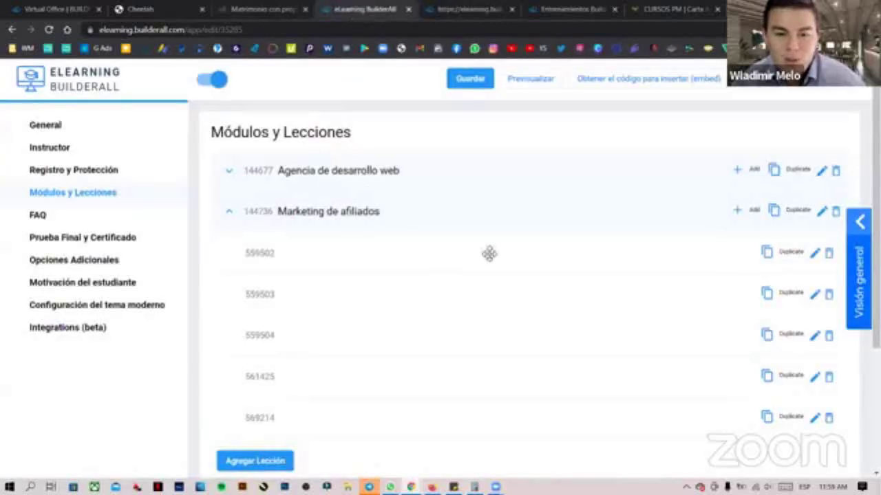
click(814, 253)
click(261, 120)
click(391, 78)
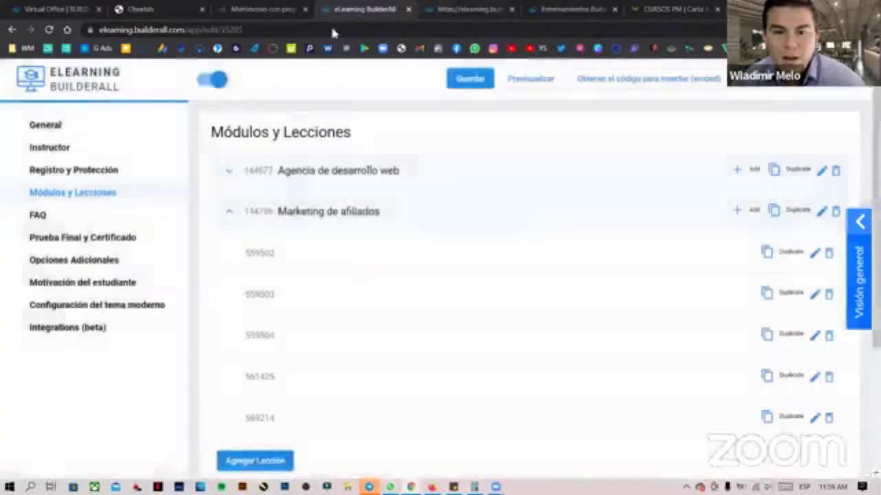
click(468, 9)
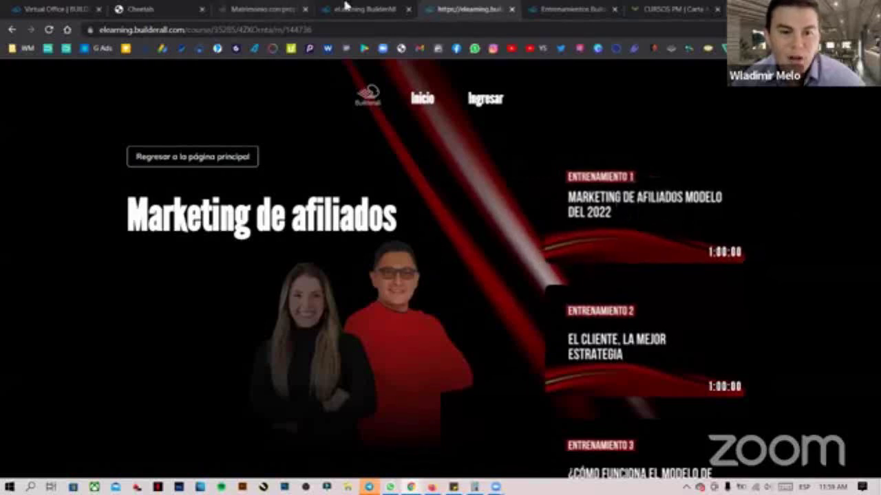
Look over the Marketing de afiliados lessons in the course editor and collapse the module
click(371, 9)
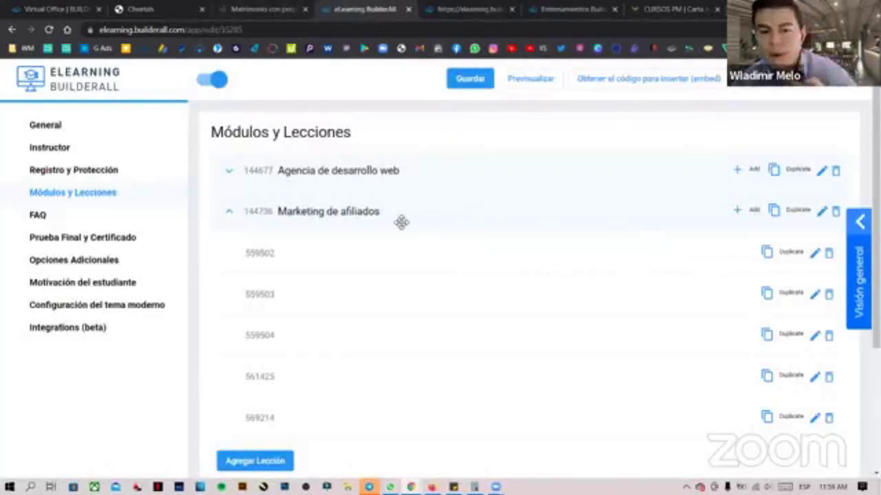
scroll(423, 270, down, 3)
scroll(399, 227, up, 1)
click(367, 165)
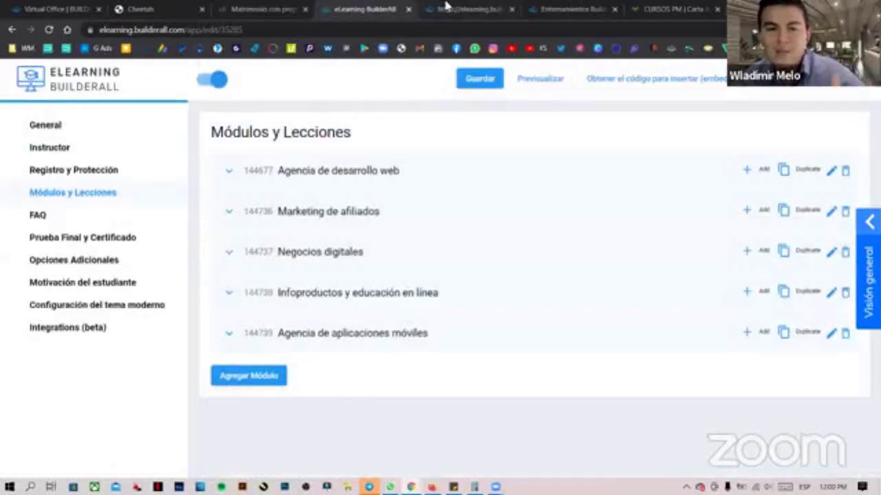
Browse the lesson lists of Agencia de desarrollo web and Marketing de afiliados in the course preview, returning to the course home page
click(475, 9)
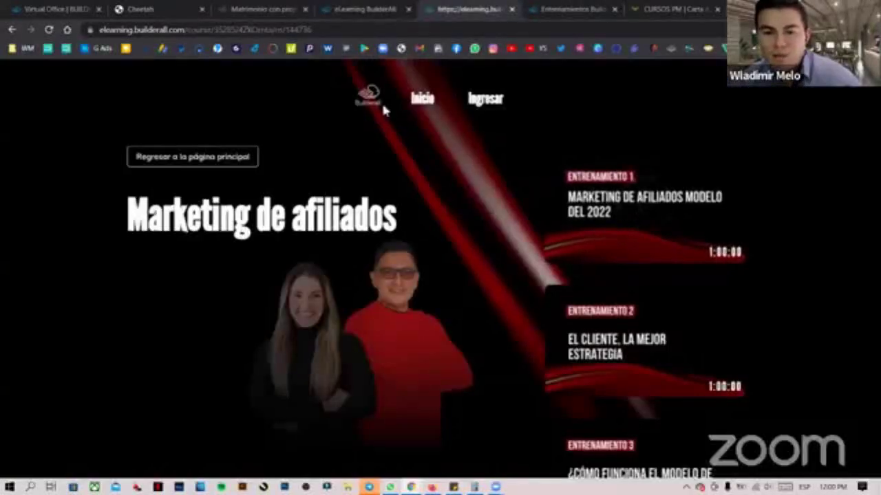
click(421, 99)
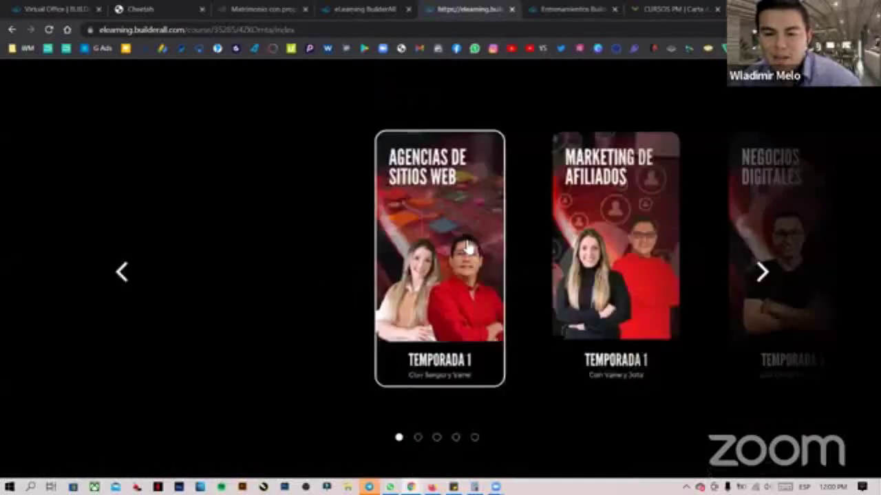
click(447, 309)
scroll(695, 258, up, 3)
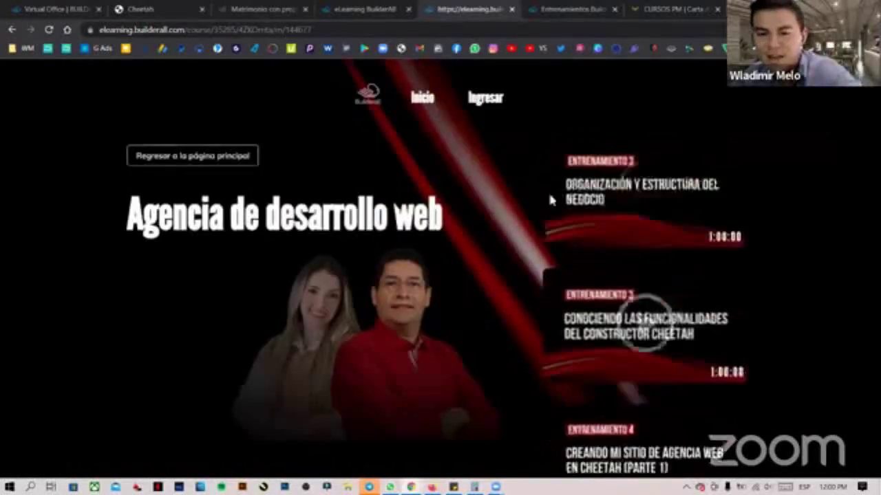
click(421, 98)
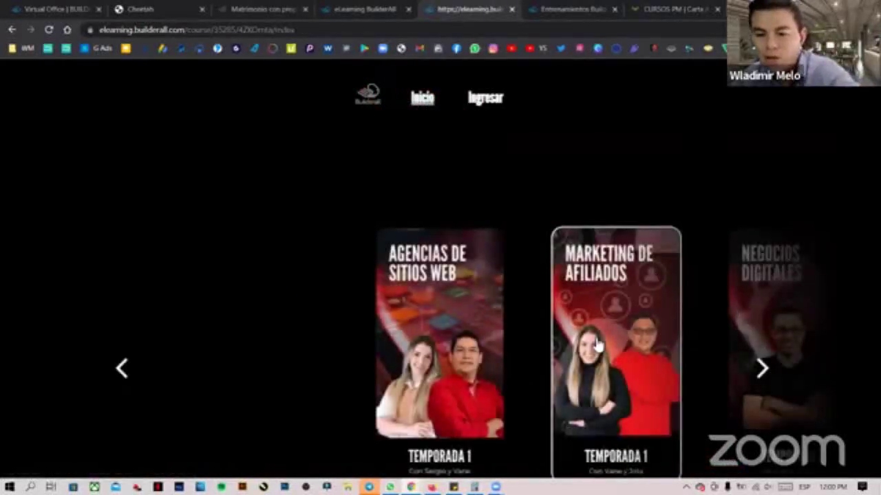
click(597, 346)
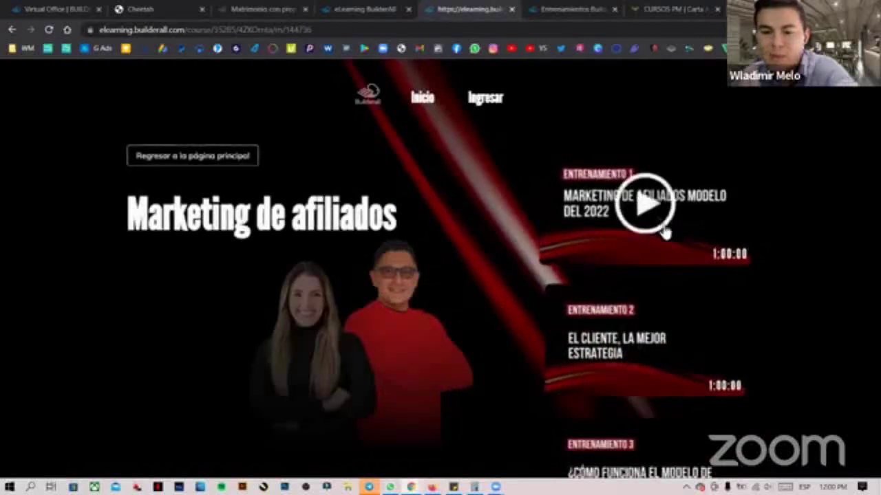
scroll(656, 313, down, 5)
scroll(653, 354, up, 4)
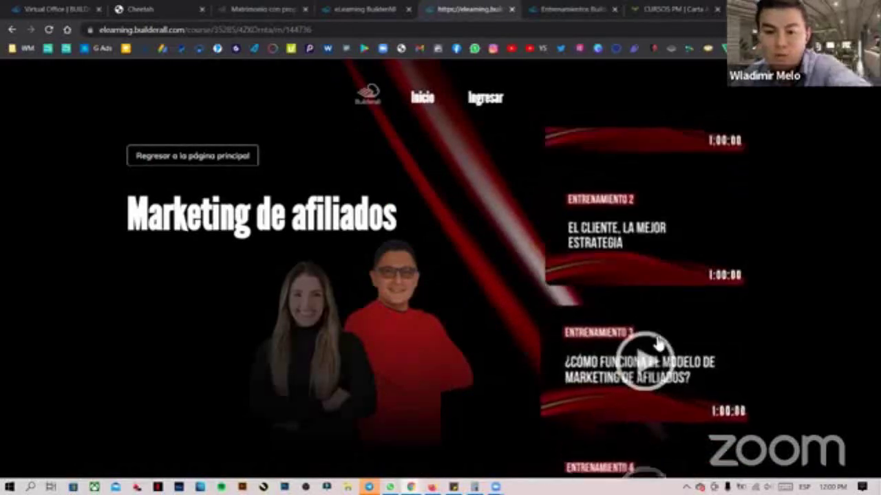
scroll(619, 275, down, 2)
click(427, 102)
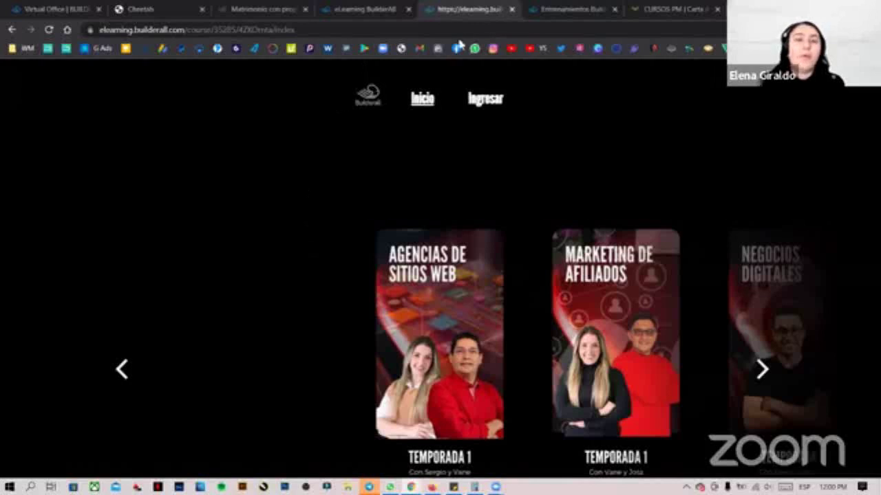
Search the Virtual Office tools for "vide" and open the Video Funnel Builder
click(82, 7)
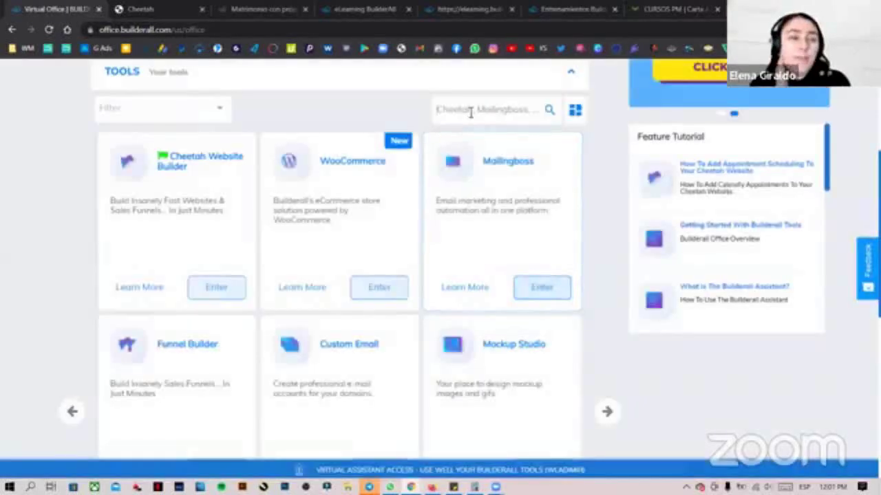
click(469, 110)
text(vide)
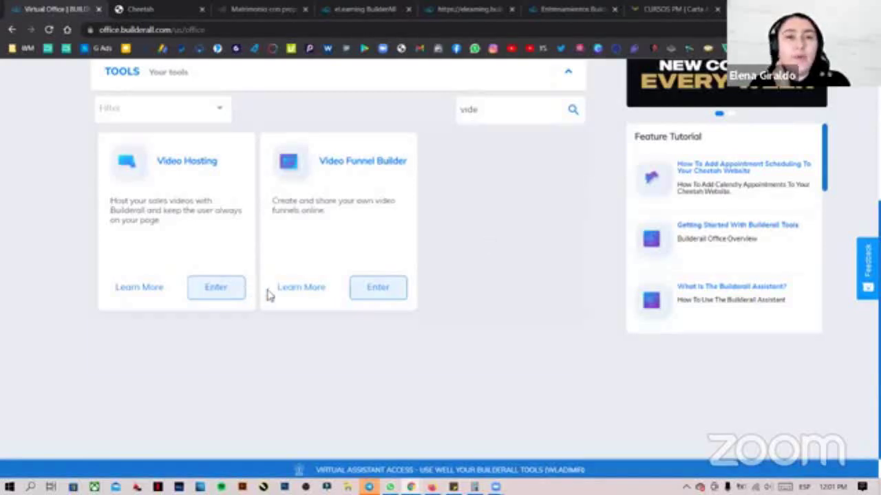
click(391, 295)
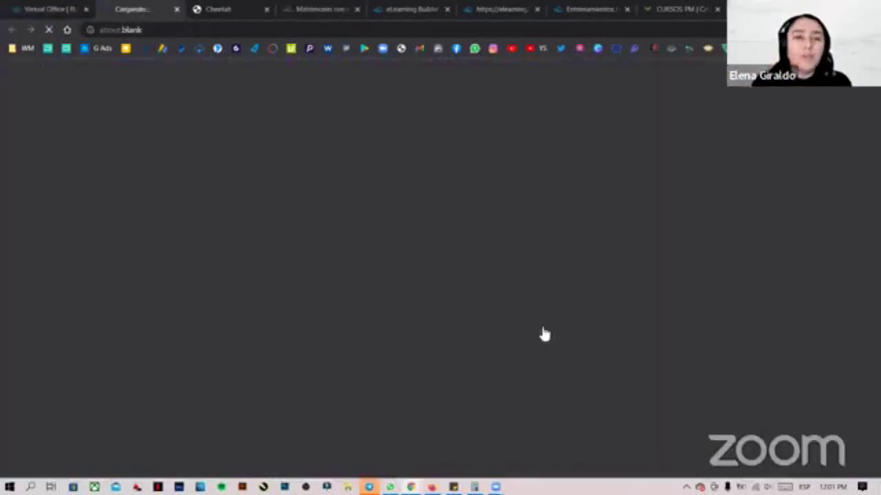
click(176, 9)
click(389, 292)
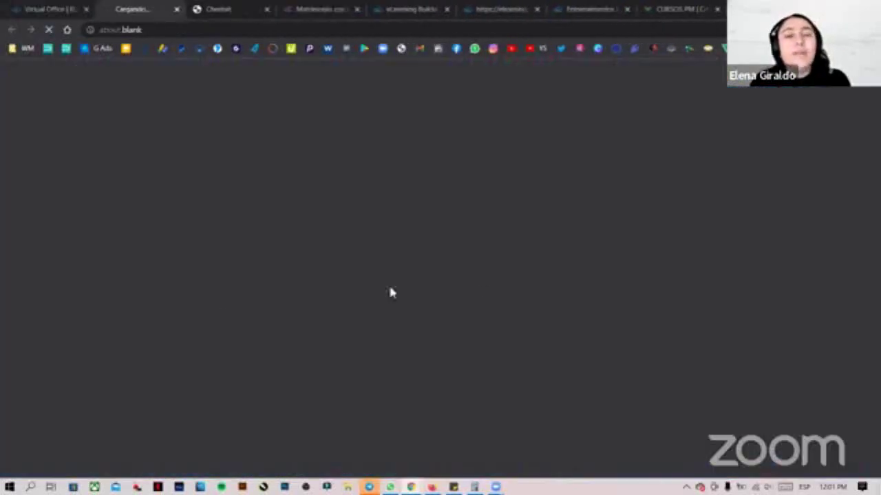